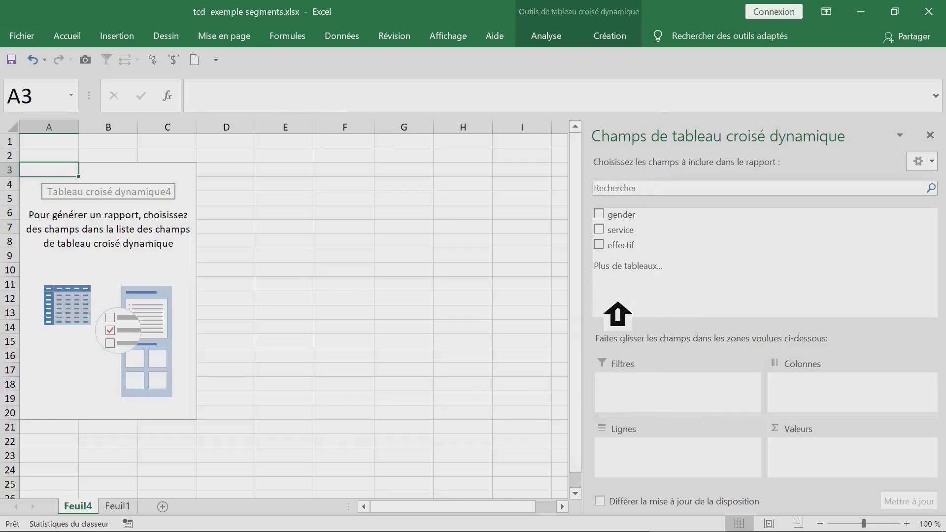
Step: Enable the classic layout (Disposition classique du tableau croisé dynamique) in the empty pivot table's display options
right_click(104, 228)
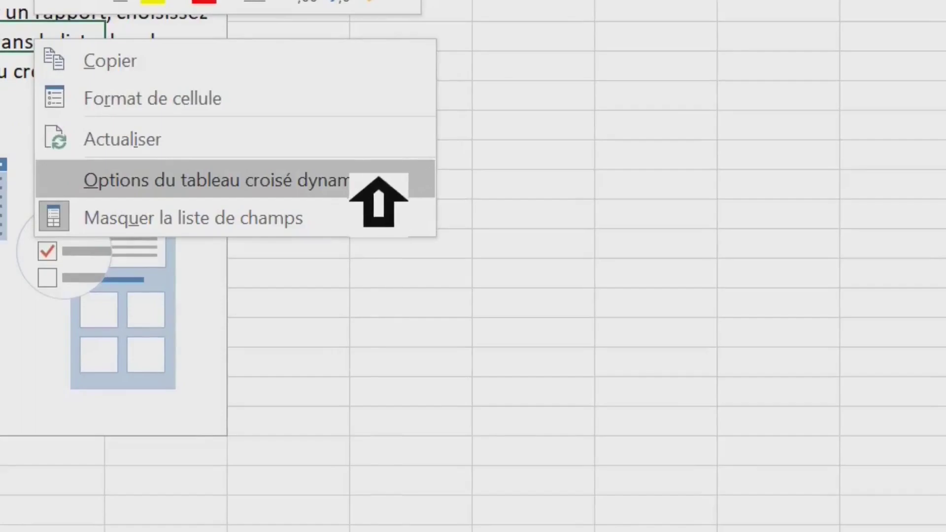
left_click(378, 180)
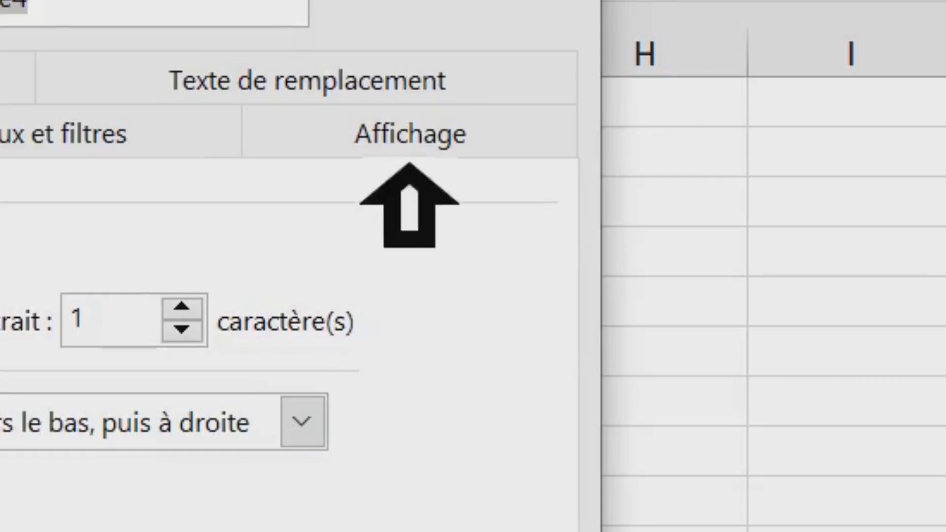
left_click(396, 154)
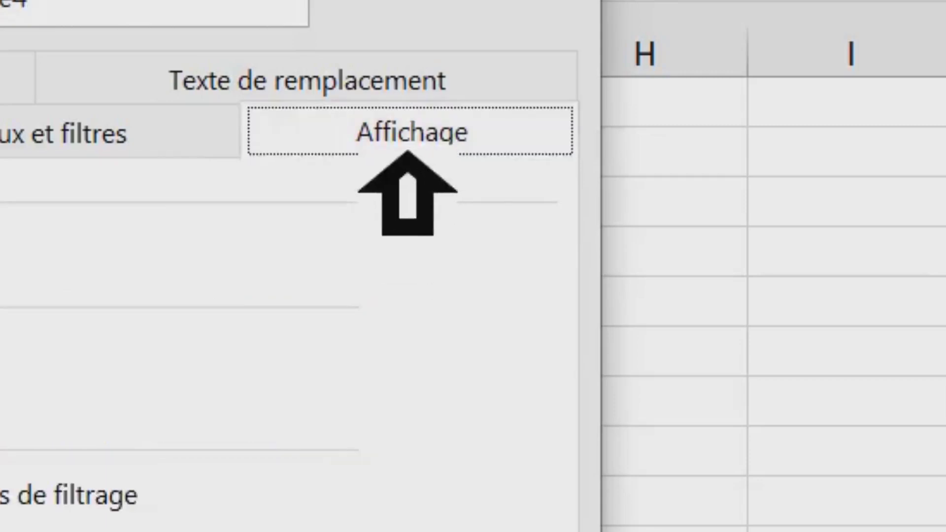
left_click(99, 233)
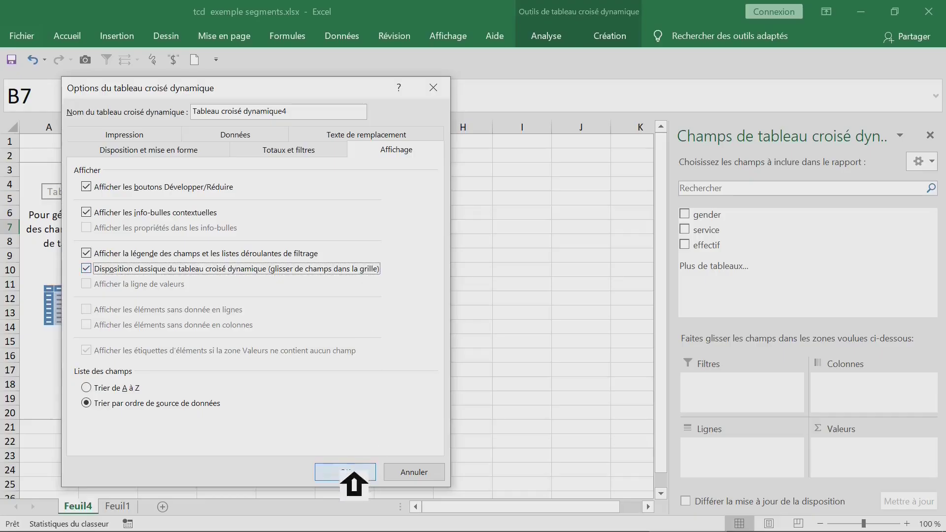
left_click(340, 469)
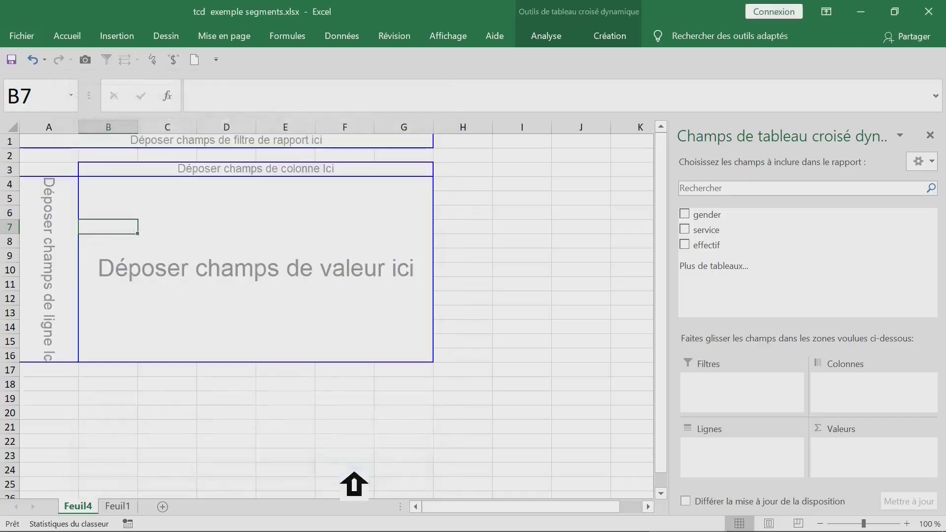
Step: Place gender in the pivot table's rows, service in its columns and effectif in its values
left_click(285, 260)
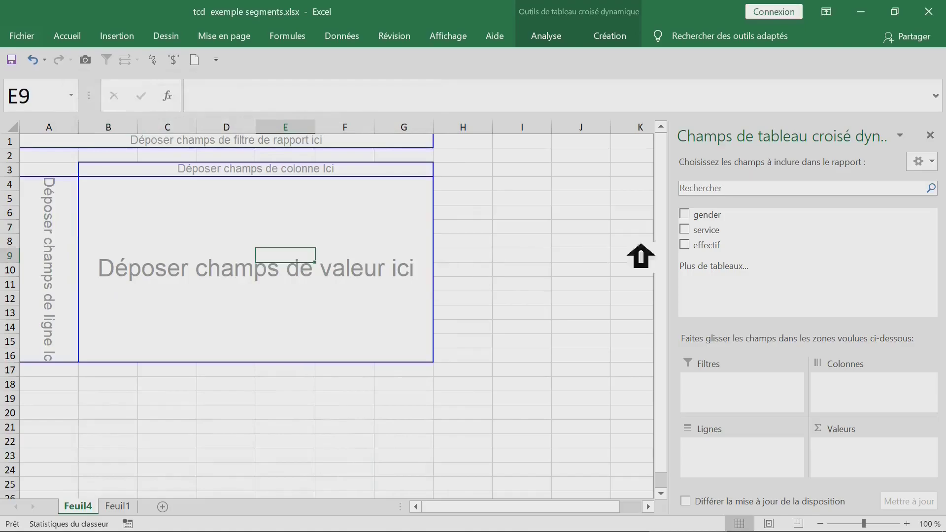
left_click_drag(742, 226, 57, 257)
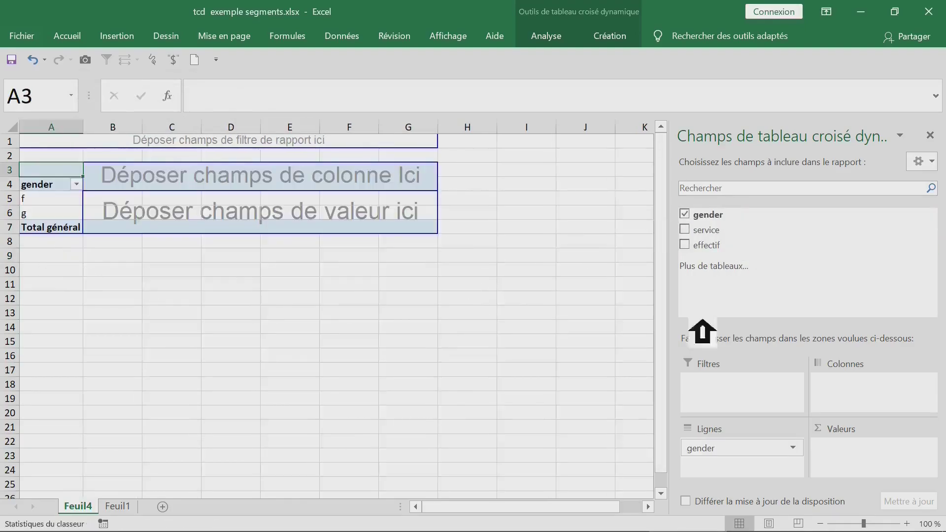
left_click_drag(750, 244, 311, 180)
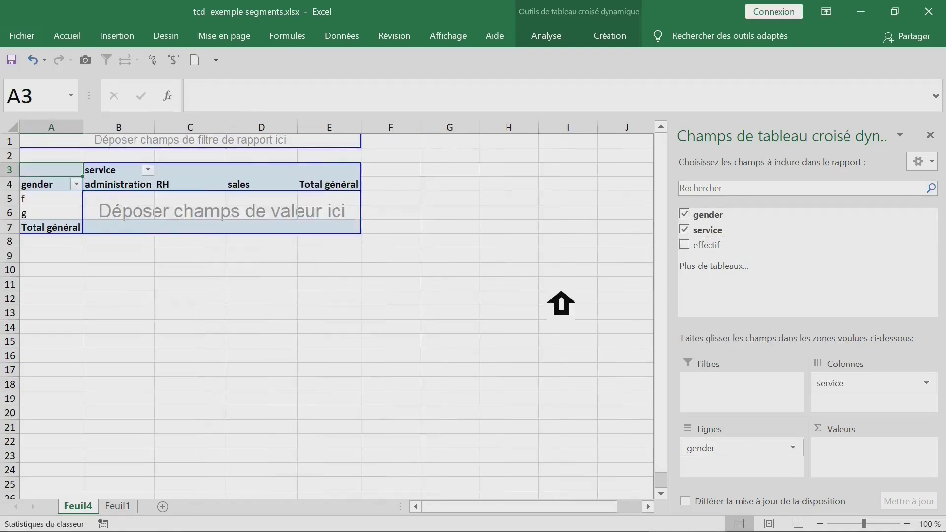
left_click_drag(745, 245, 242, 219)
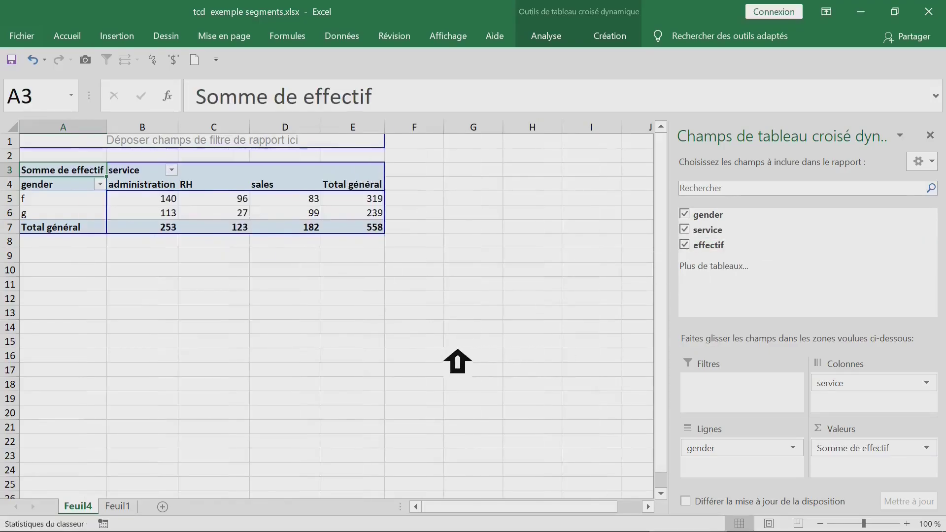
Step: Examine the pivot table's effectif breakdown by gender and service, including the totals
left_click(439, 345)
scroll(475, 359, "up", 5, "ctrl")
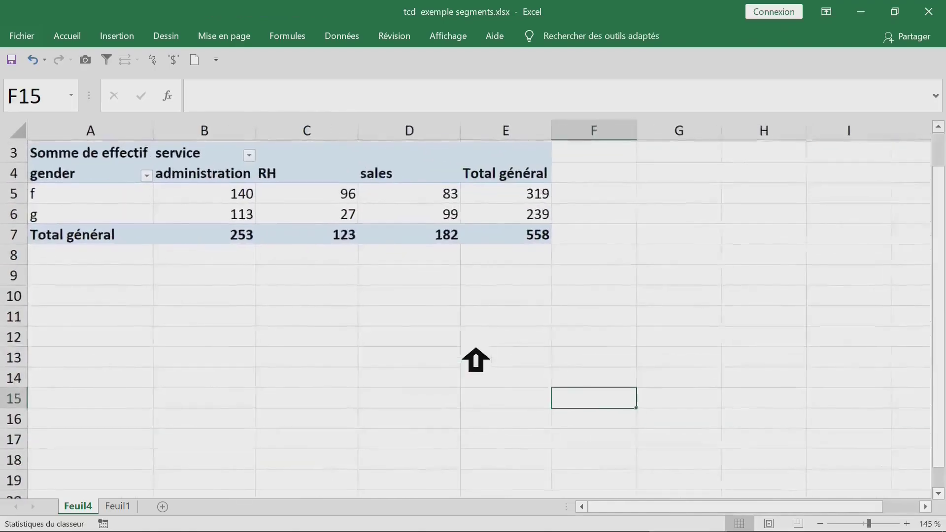
scroll(476, 360, "up", 1)
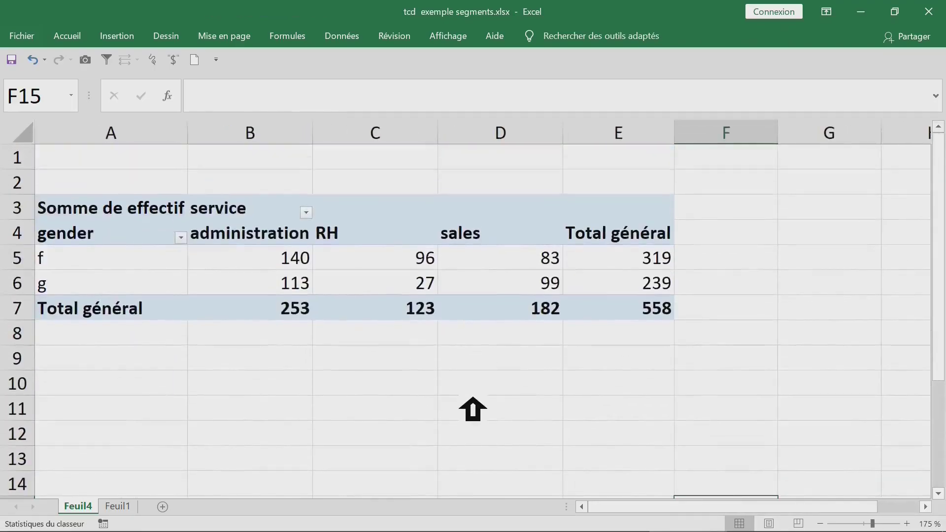
scroll(471, 410, "up", 1, "ctrl")
scroll(472, 409, "up", 1)
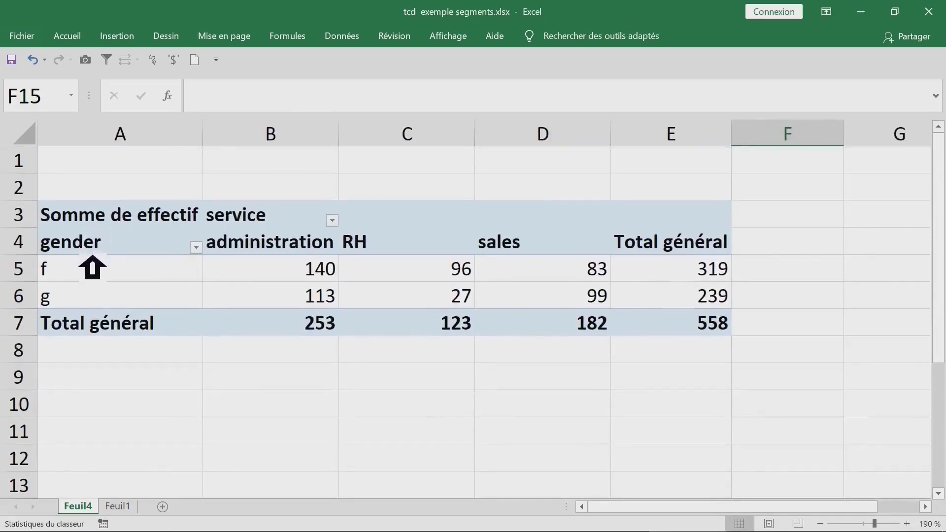
left_click_drag(89, 274, 724, 322)
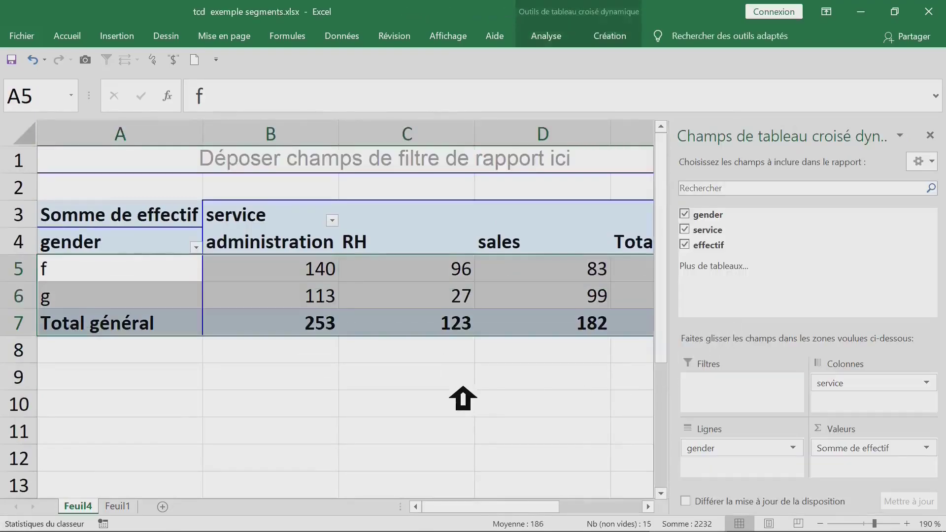
left_click(459, 388)
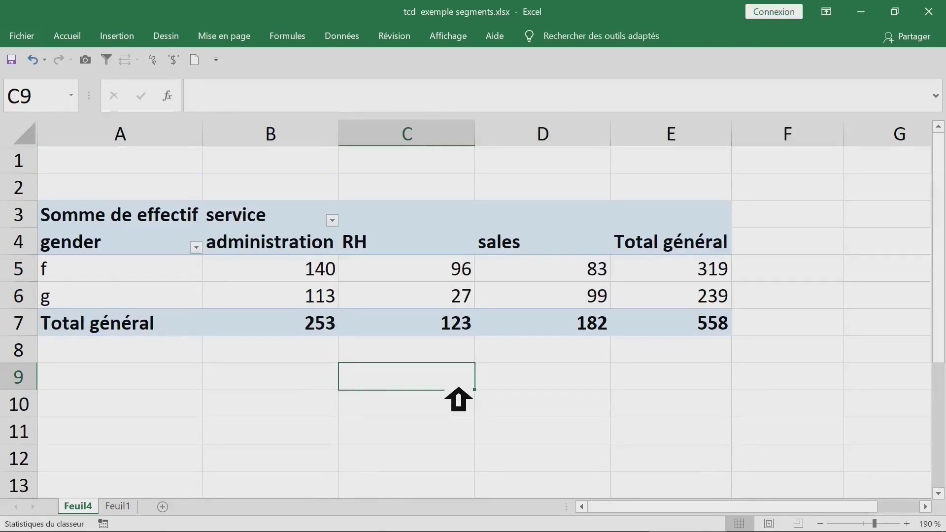
scroll(459, 399, "down", 1)
scroll(459, 399, "up", 1)
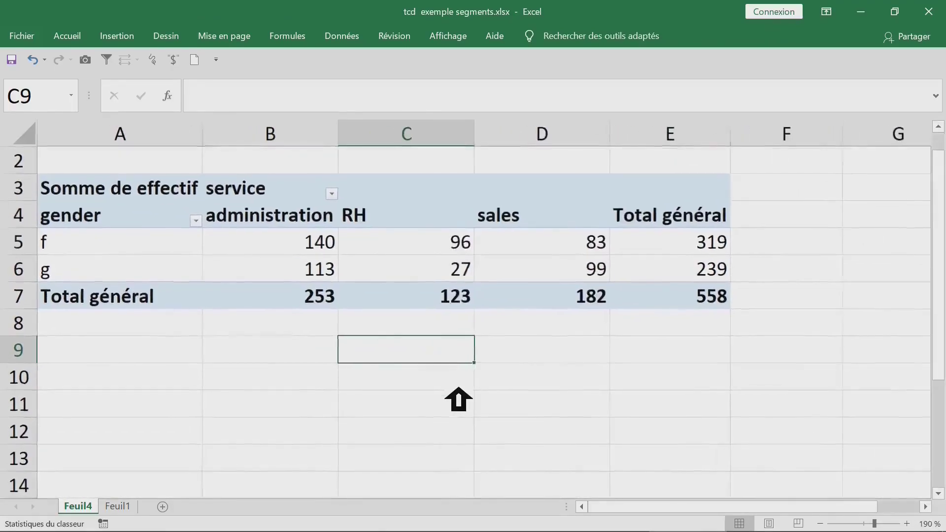
Step: Set the pivot table's report layout to tabular form (Afficher sous forme tabulaire)
left_click(471, 249)
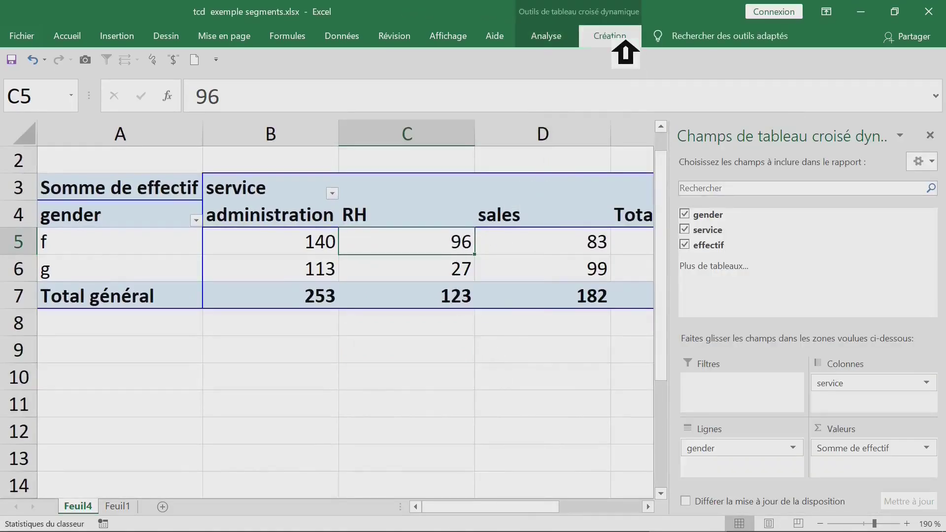
left_click(626, 42)
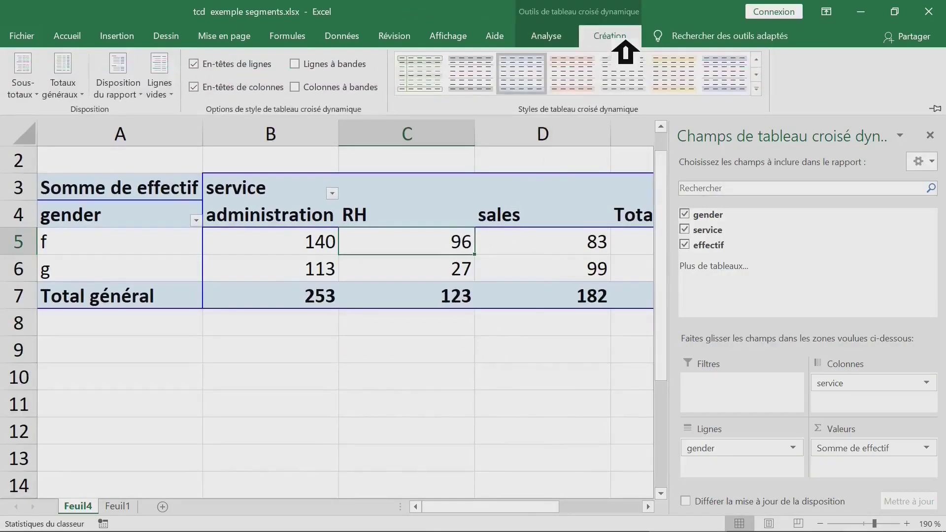
left_click(142, 95)
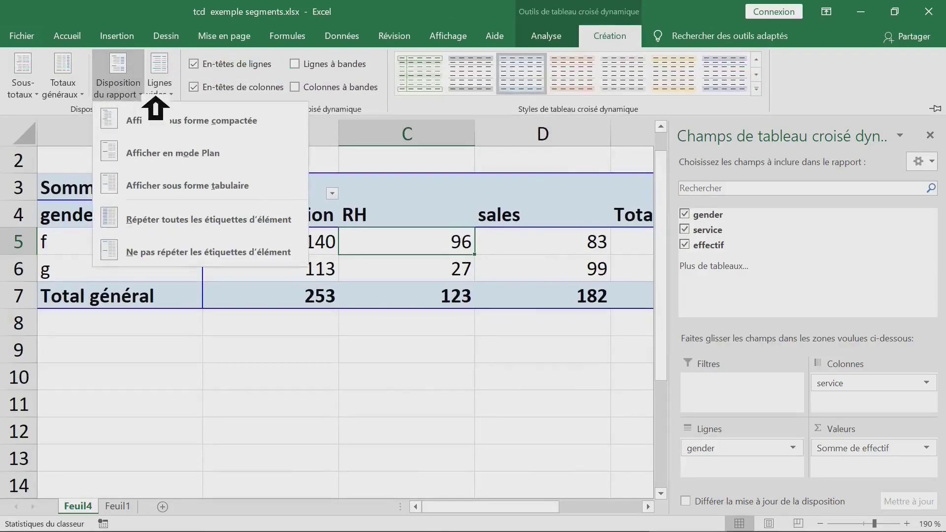
left_click(235, 188)
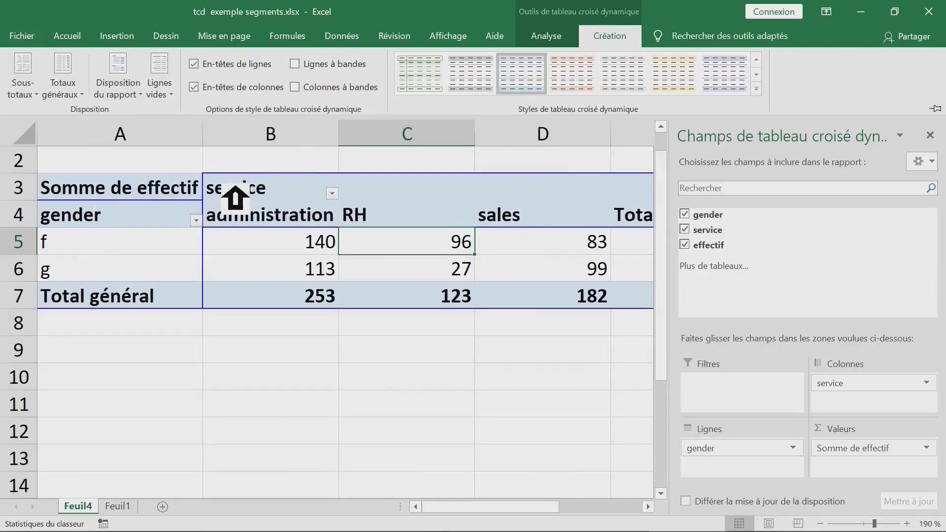
left_click(364, 391)
left_click(441, 382)
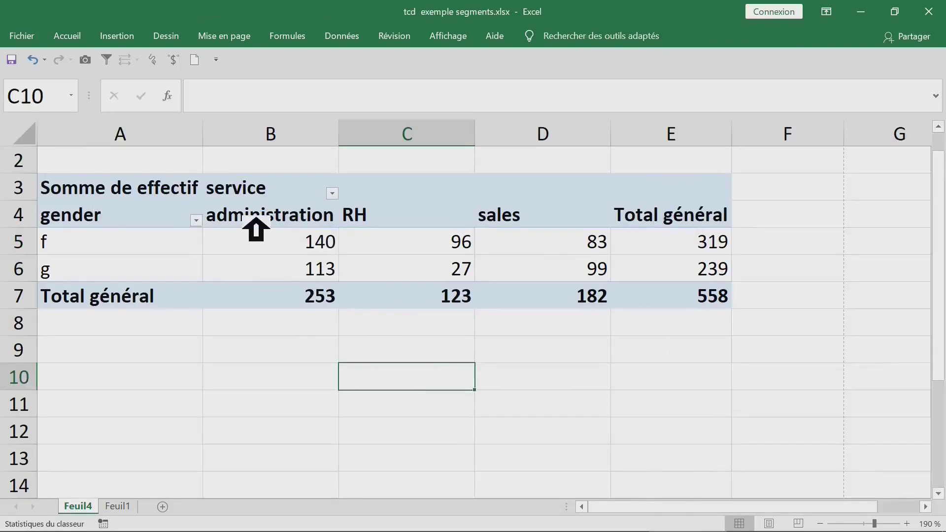
Step: Autofit the widths of columns C and D, which hold the RH and sales figures
left_click_drag(257, 218, 699, 292)
left_click(458, 134)
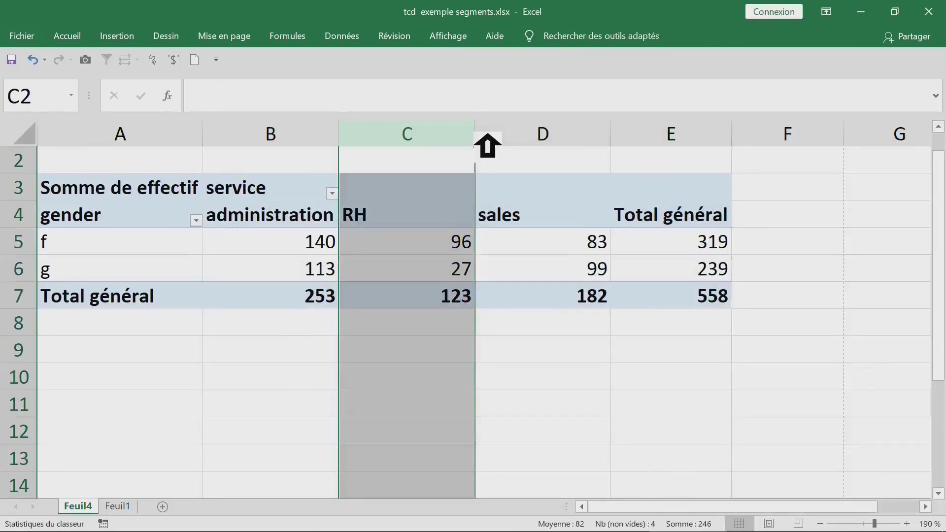
double_click(475, 134)
left_click(478, 143)
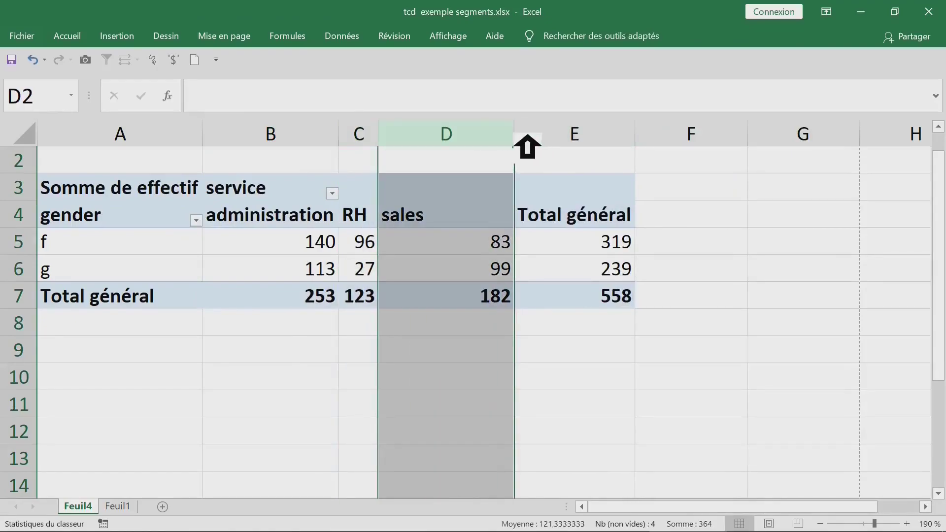
double_click(527, 143)
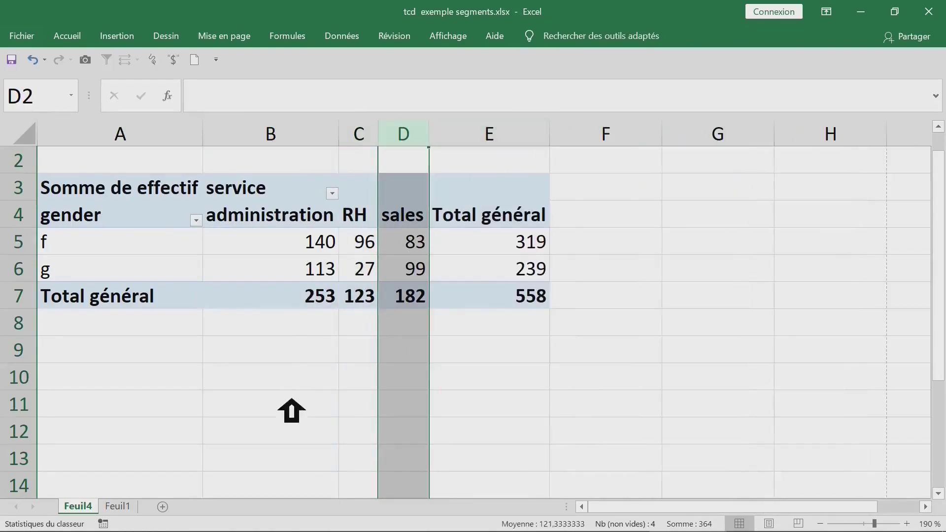
left_click(249, 411)
Step: Narrow column A, which holds the gender labels, by about a third
left_click(178, 148)
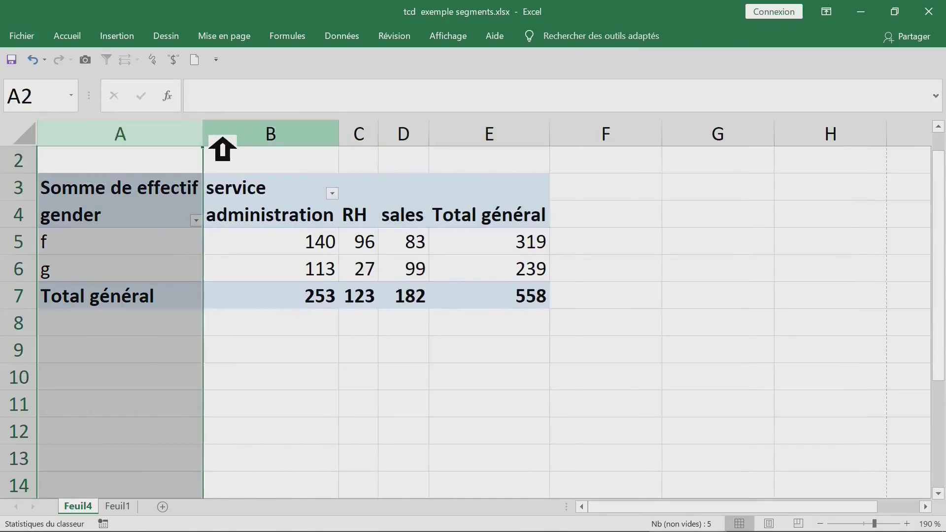
left_click_drag(203, 148, 152, 148)
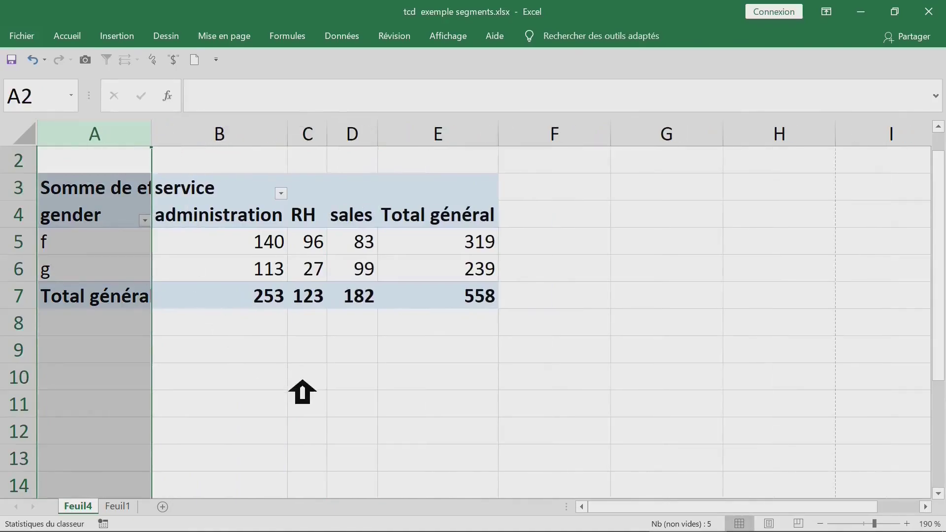
left_click(302, 389)
Step: Apply a light green style from the Clair group to the pivot table
left_click(274, 249)
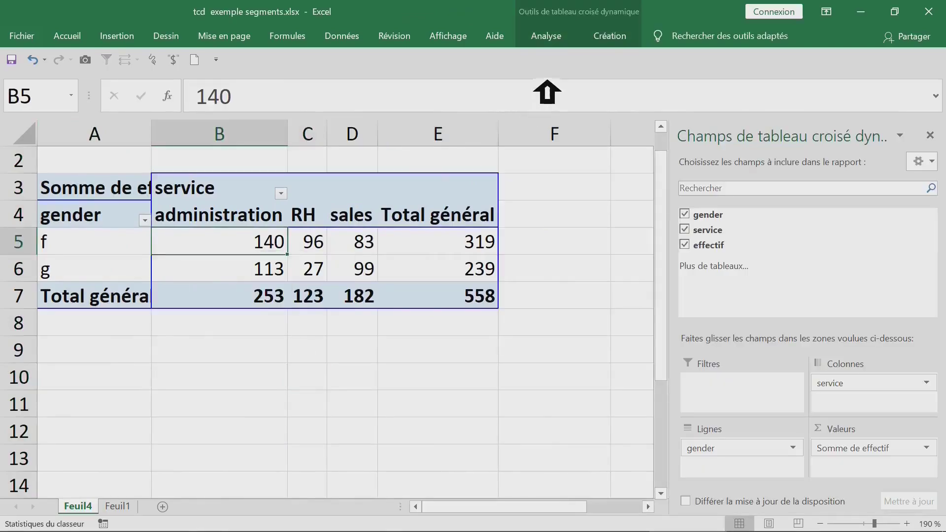
left_click(551, 40)
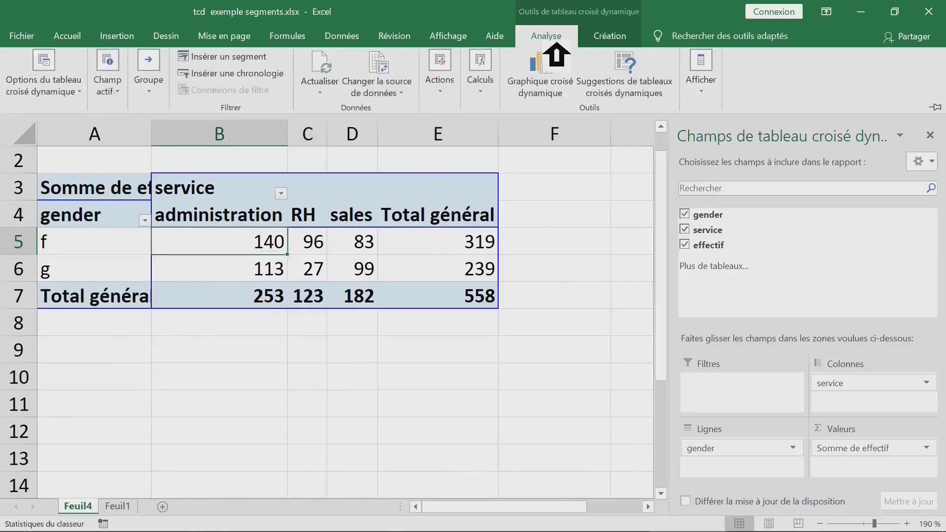
left_click(610, 41)
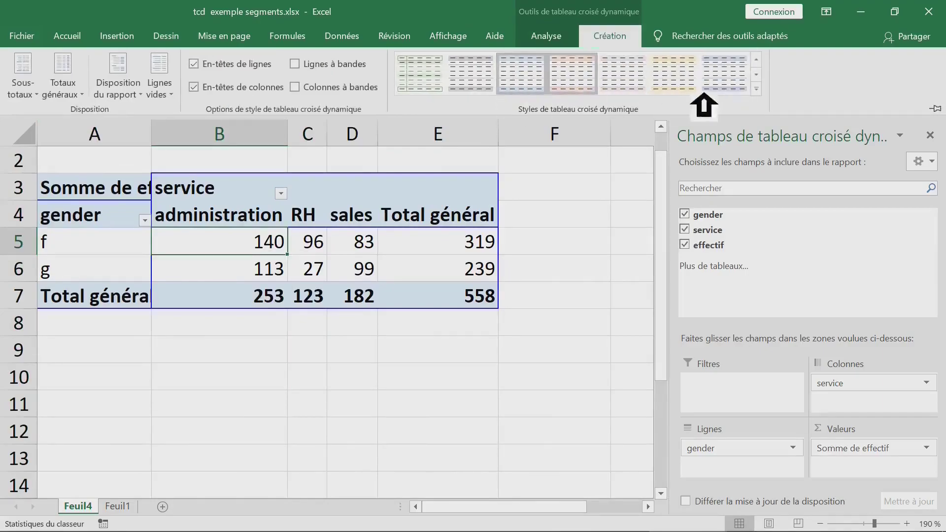
left_click(757, 89)
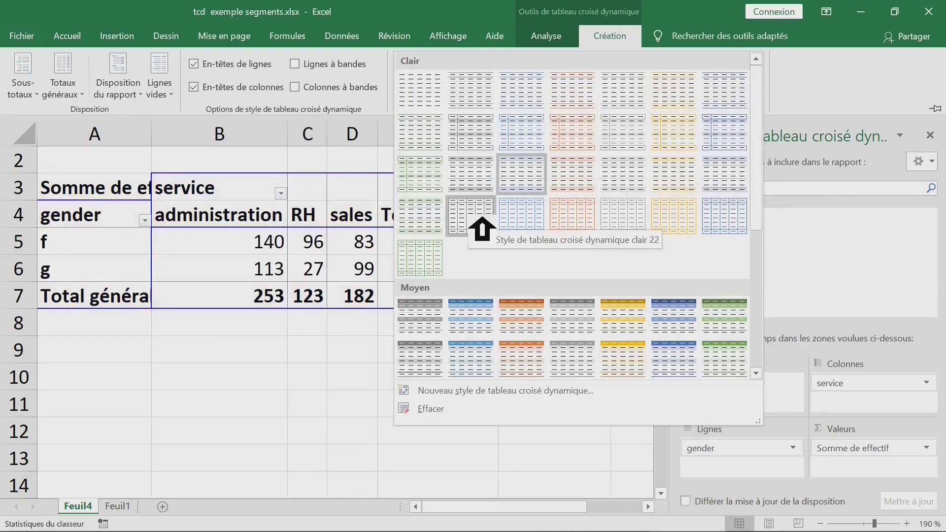
left_click(442, 228)
key("ctrl+F1")
left_click(375, 382)
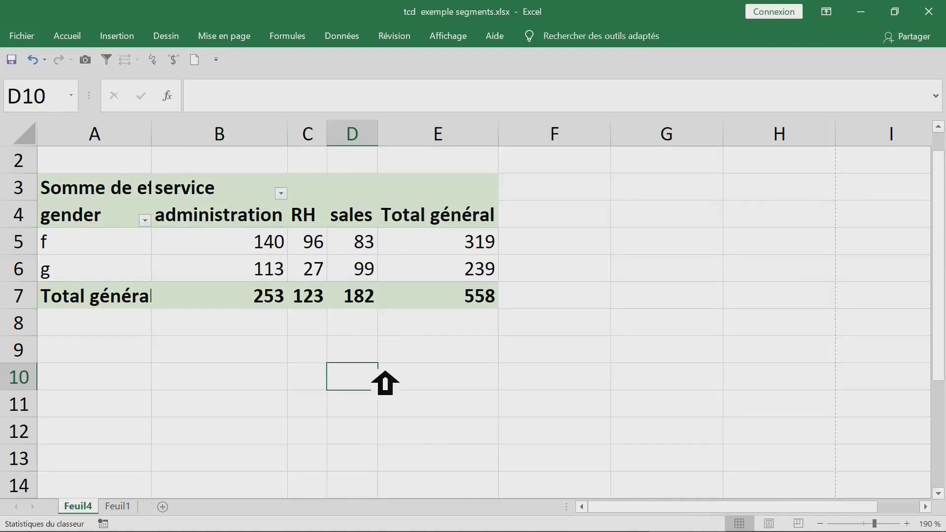
left_click(320, 270)
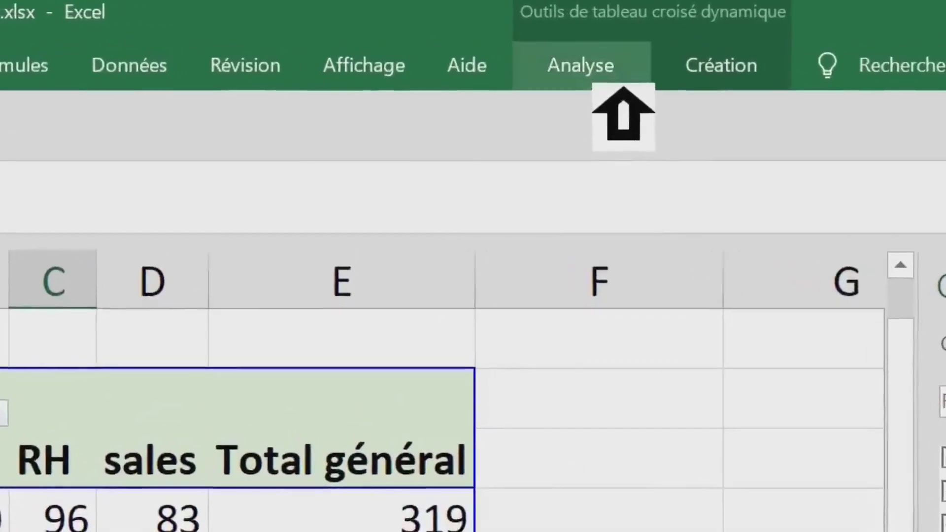
left_click(569, 55)
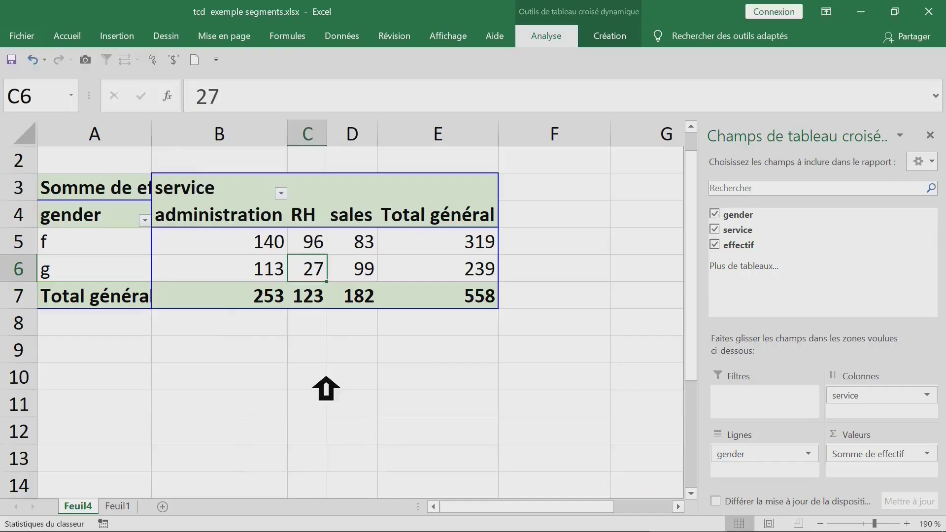
left_click(363, 355)
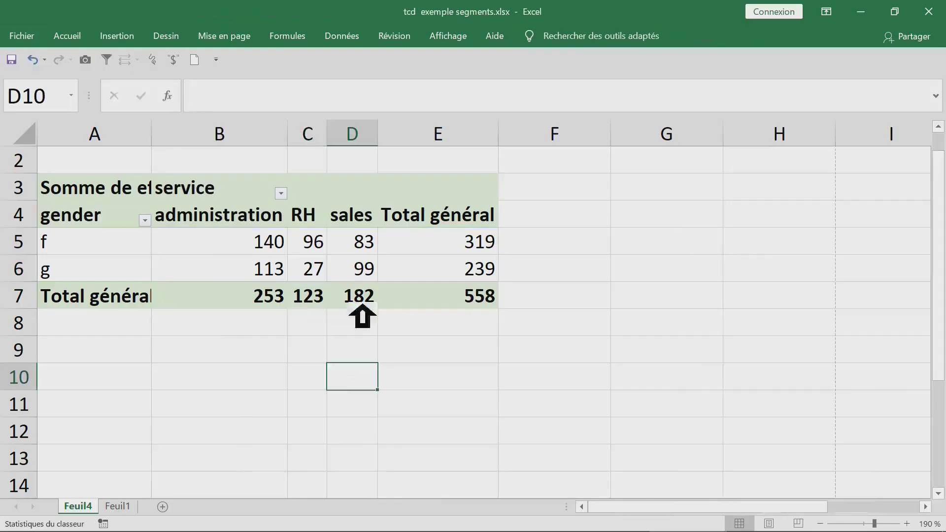
Step: Insert slicers (segments) for the gender and service fields of the pivot table
left_click(335, 247)
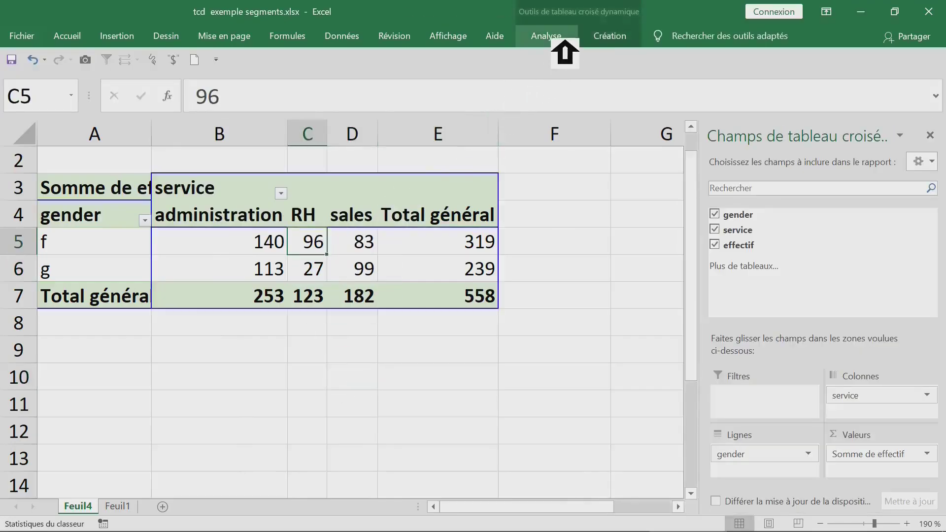
left_click(566, 44)
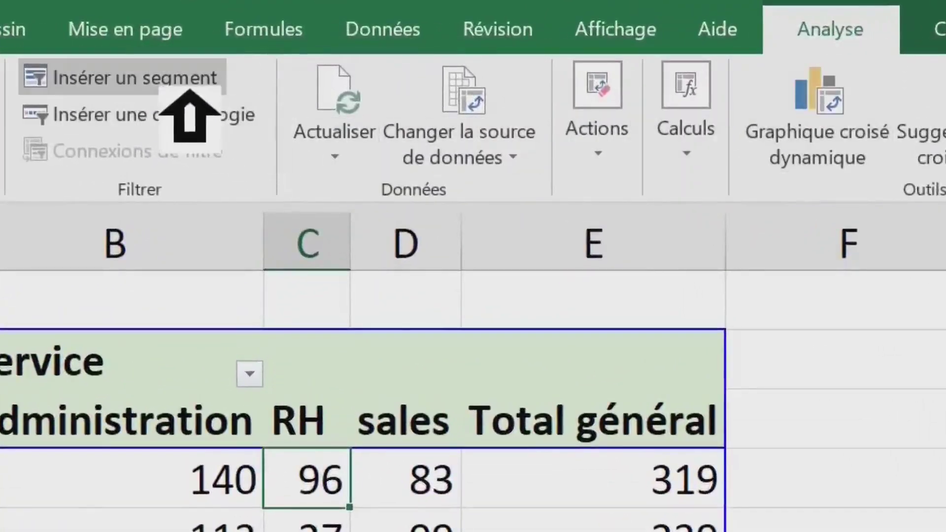
left_click(232, 55)
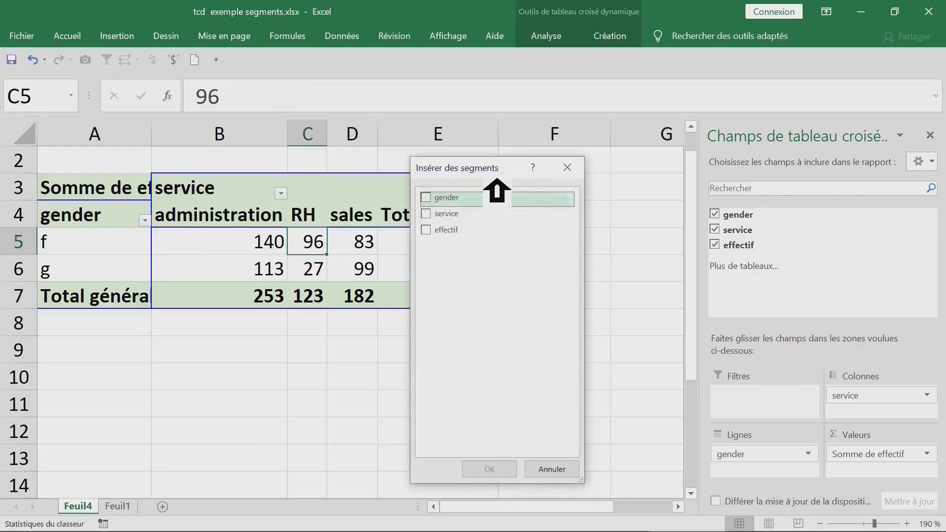
left_click_drag(496, 176, 452, 175)
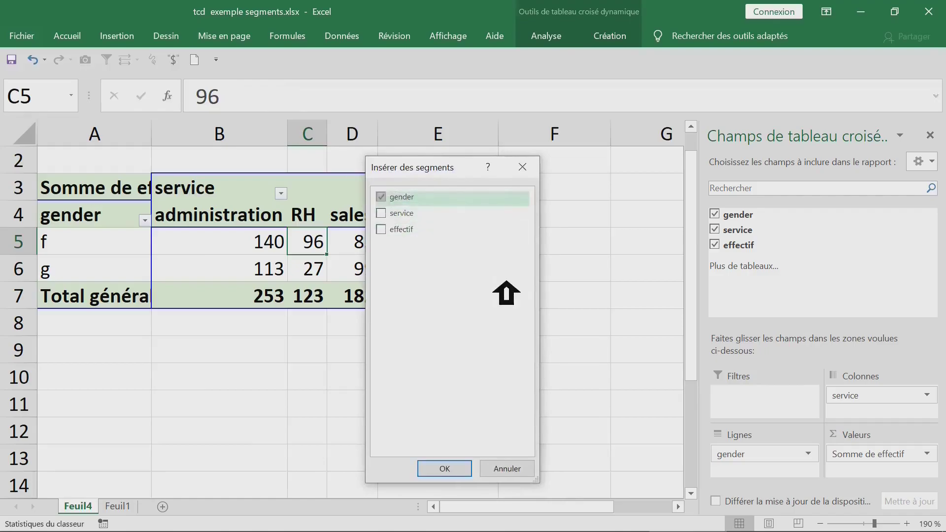
left_click(394, 213)
left_click(445, 469)
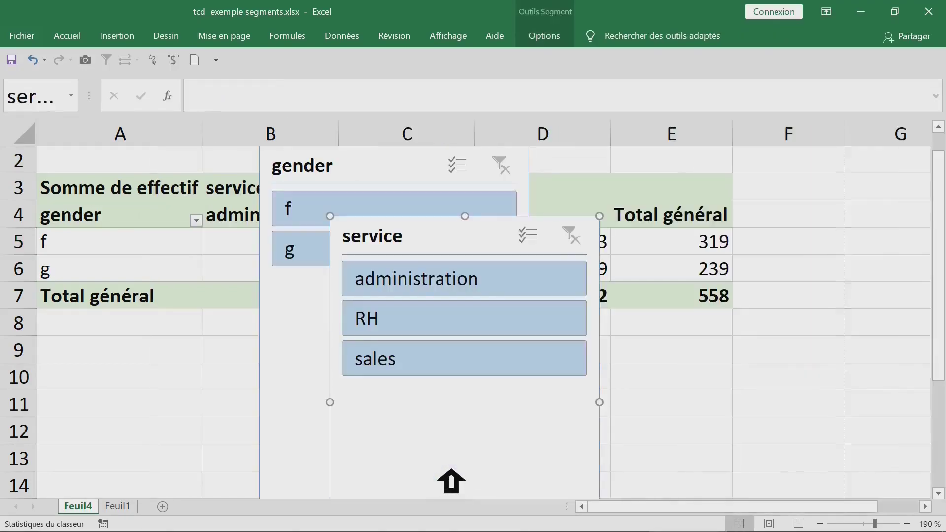
Step: Move the service slicer over columns E to G and resize it to about 4.9 cm wide and 3.4 cm high
left_click_drag(484, 248, 636, 212)
left_click_drag(536, 180, 567, 442)
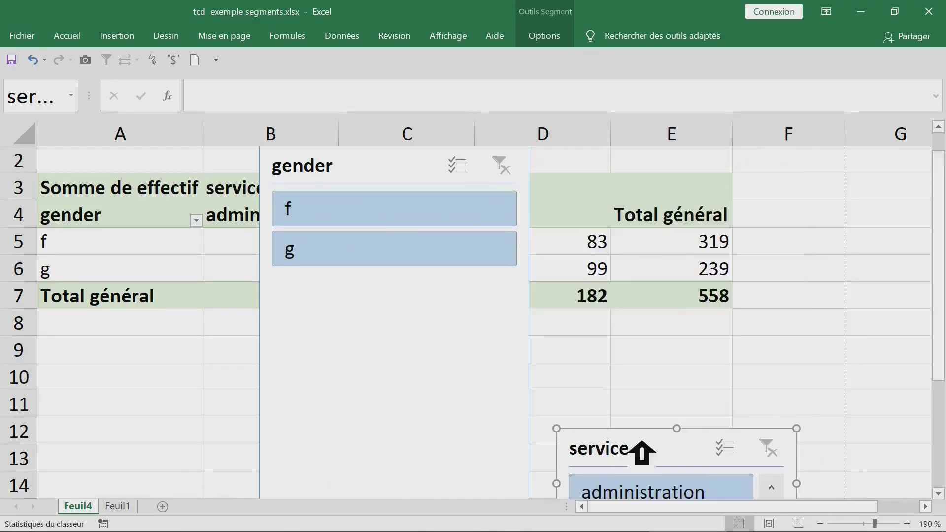
left_click_drag(686, 473, 782, 187)
left_click_drag(899, 250, 924, 323)
Step: Shrink the gender slicer to about 4.9 cm wide and 2.8 cm high and position it over columns C and D
left_click(368, 187)
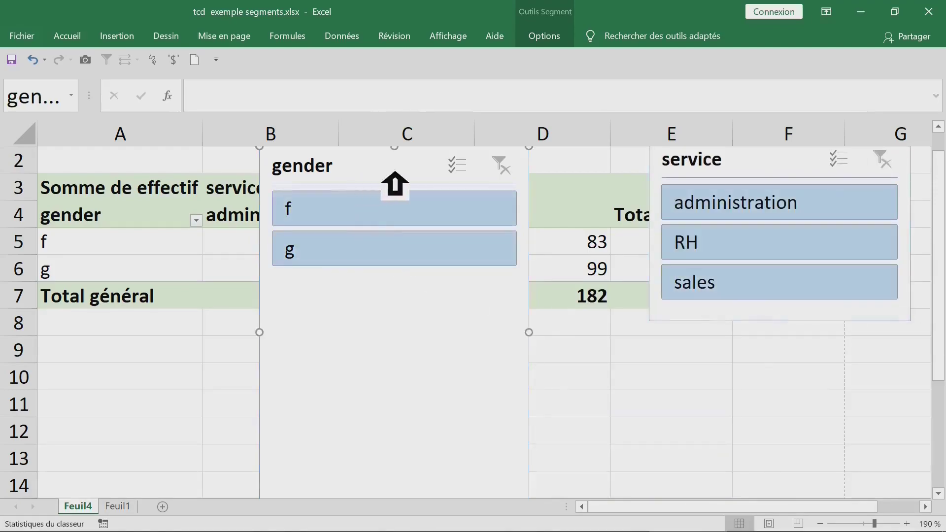
left_click_drag(543, 163, 477, 438)
left_click_drag(351, 440, 422, 193)
left_click_drag(517, 292, 605, 328)
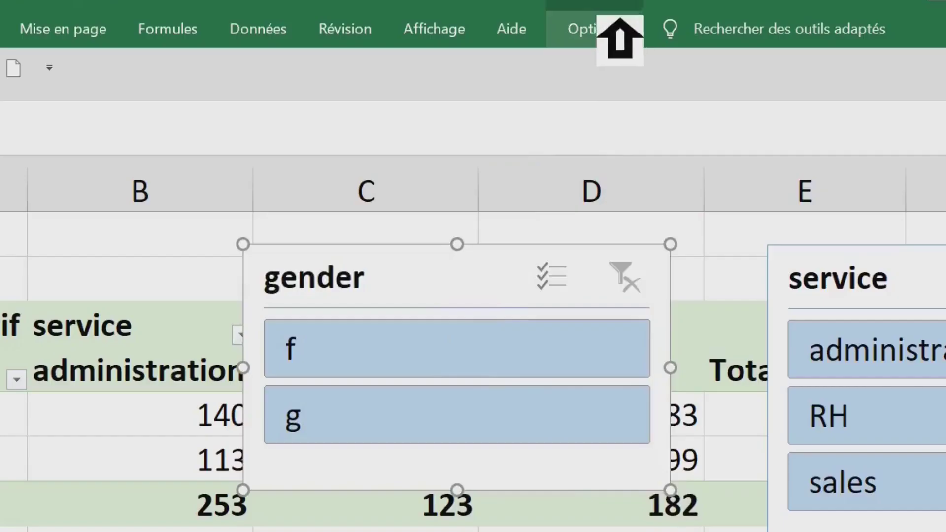
Step: Apply the light yellow slicer style from the Clair group to the gender slicer
left_click(620, 37)
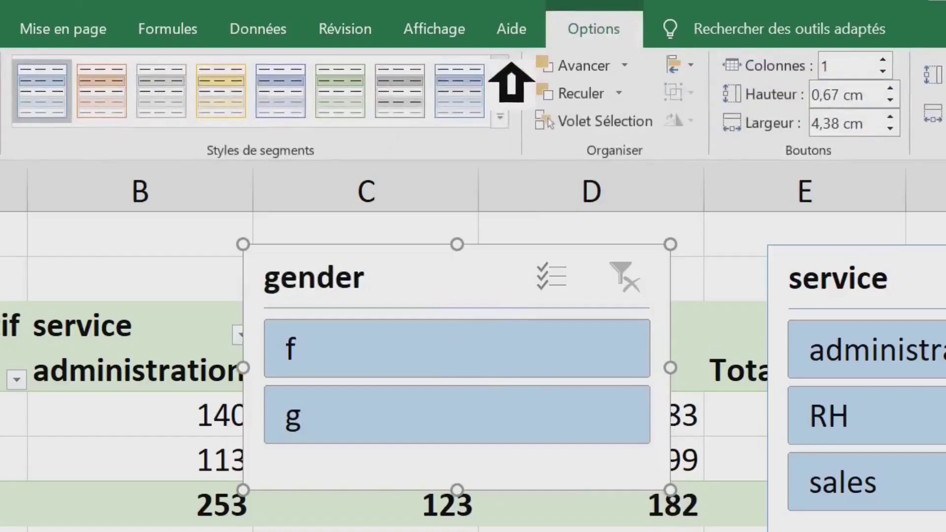
left_click(241, 105)
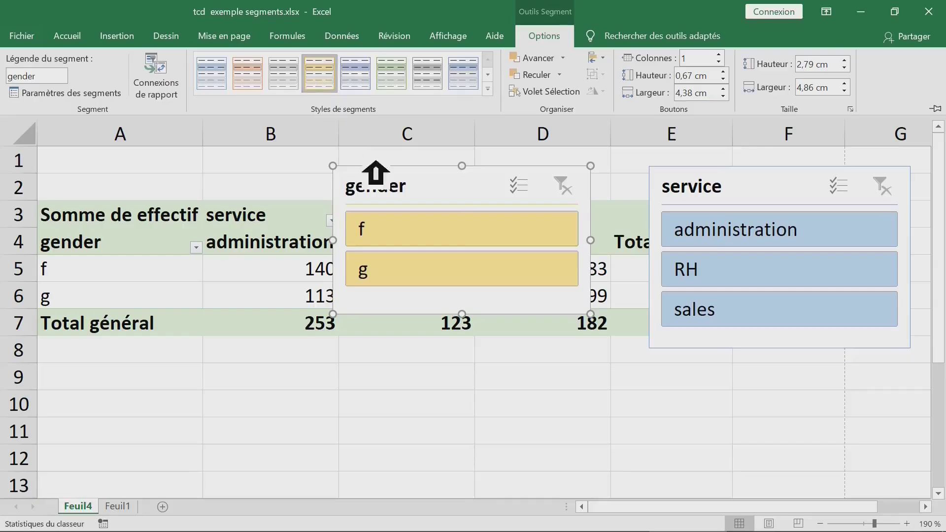
left_click(781, 195)
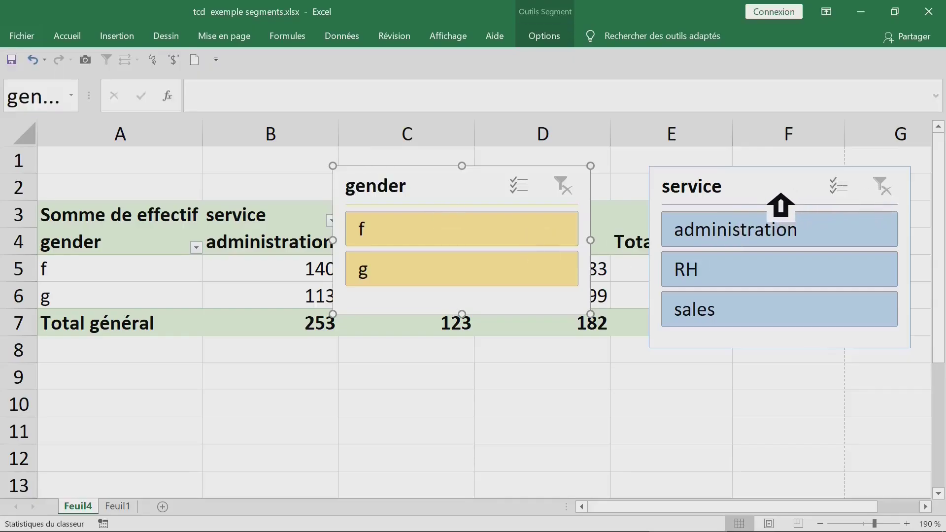
Step: Apply the dark blue slicer style from the Foncé group to the gender slicer
left_click(544, 37)
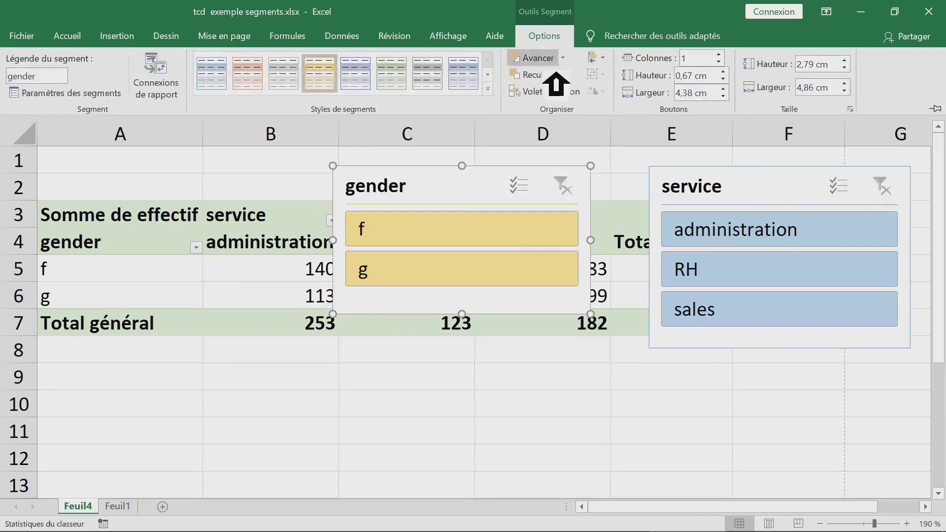
left_click(488, 89)
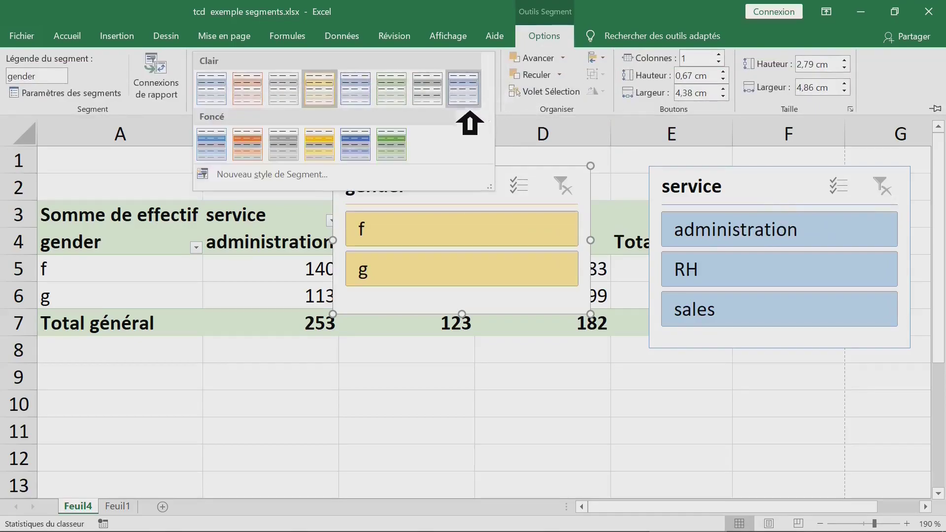
key("Escape")
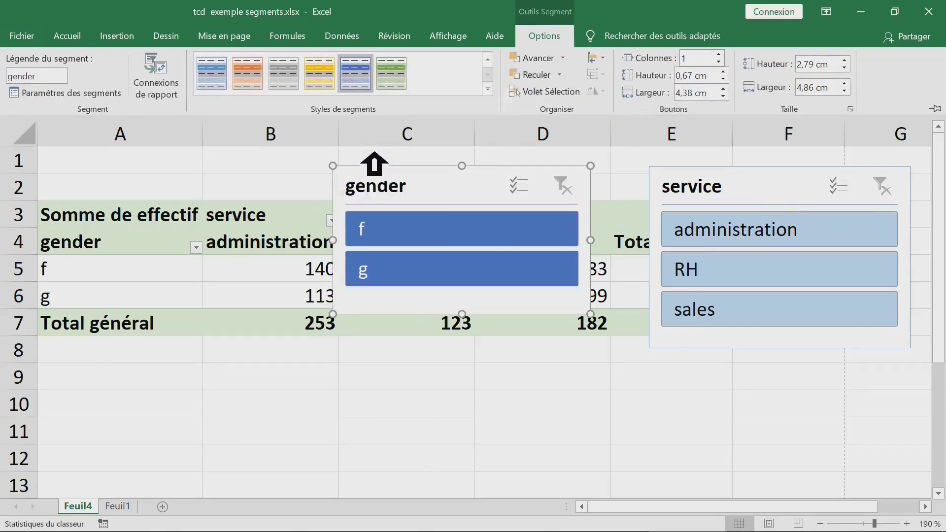
key("ctrl+F1")
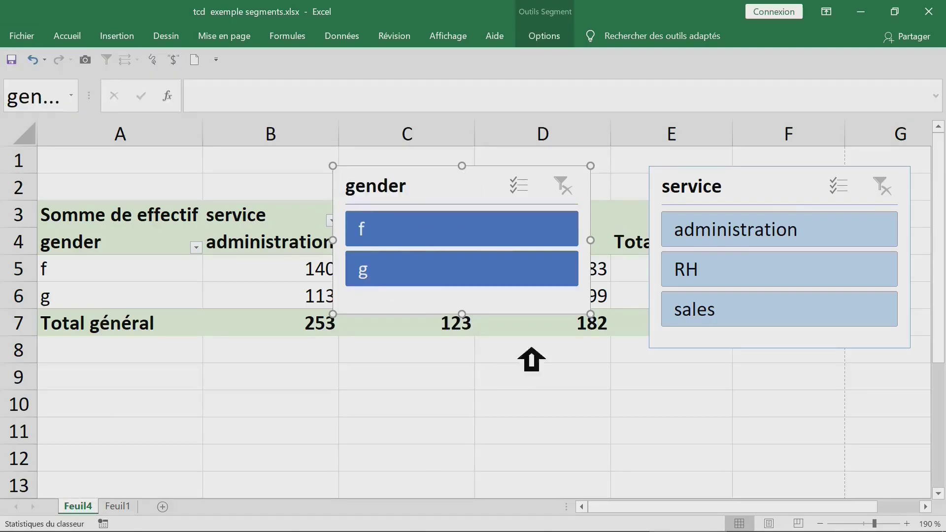
Step: Apply the dark green slicer style from the Foncé group to the service slicer
left_click(773, 206)
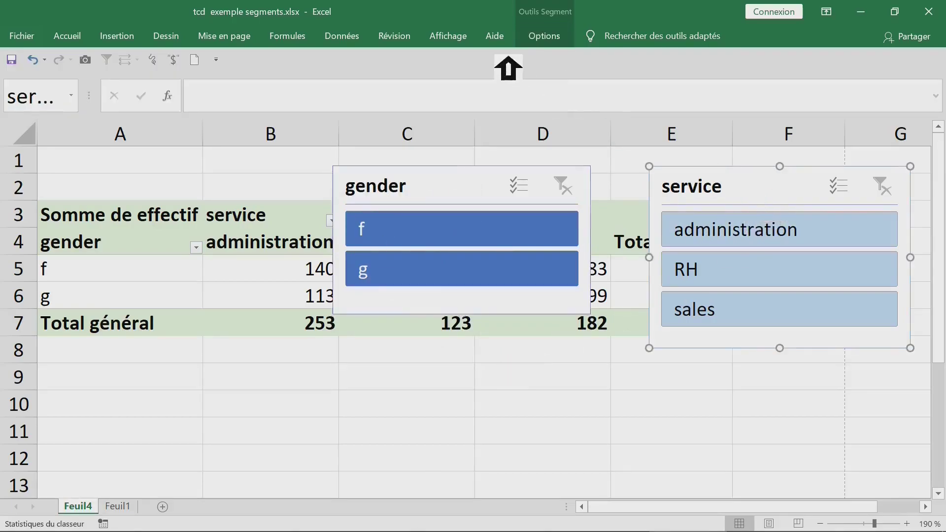
left_click(556, 39)
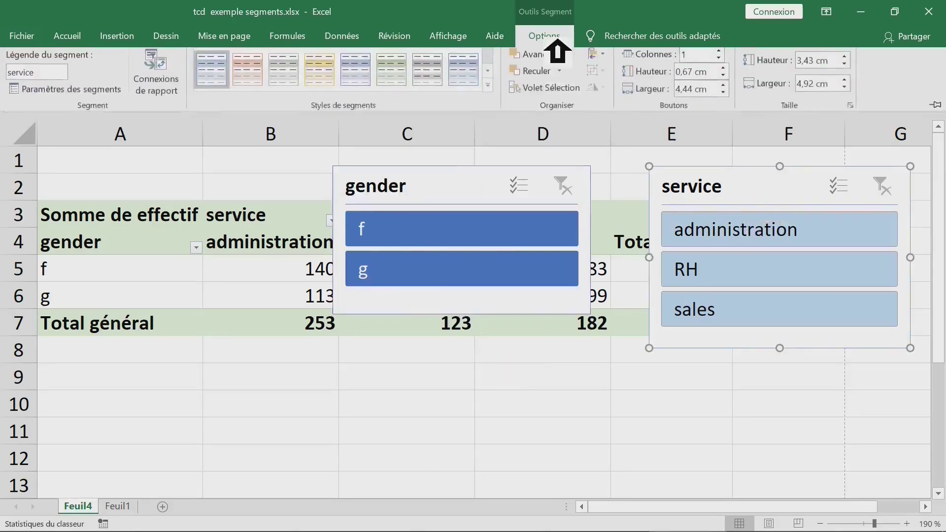
left_click(488, 89)
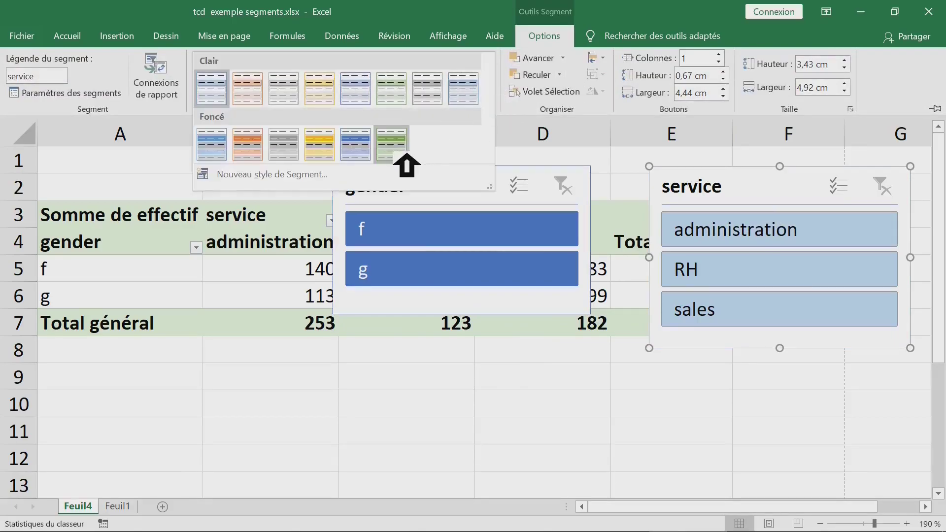
left_click(405, 149)
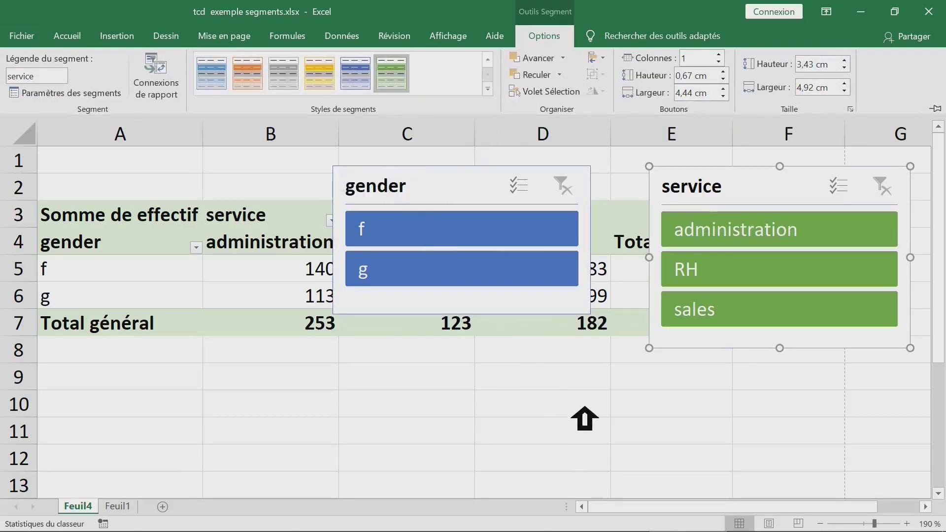
left_click(580, 387)
Step: Place the slicers side by side clear of the pivot table, service over columns F to H and gender over columns H to J
left_click_drag(458, 191, 698, 351)
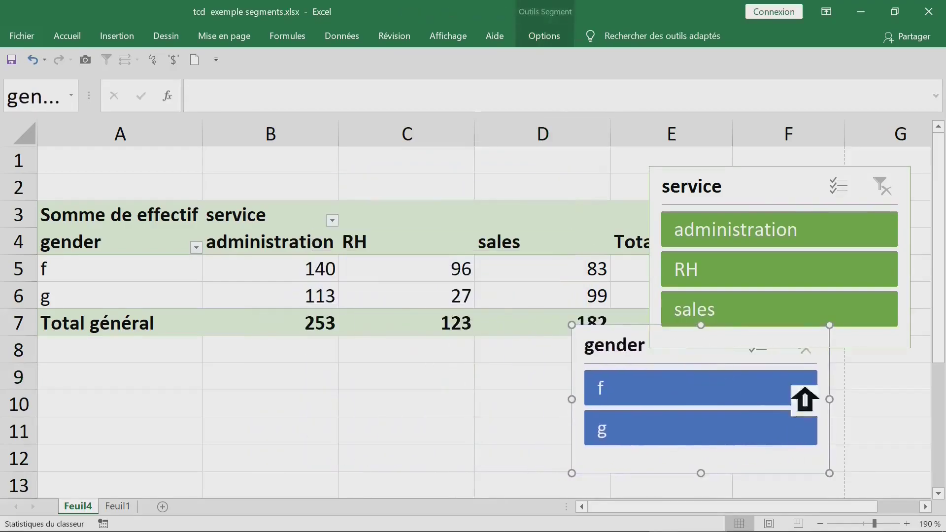
left_click(820, 524)
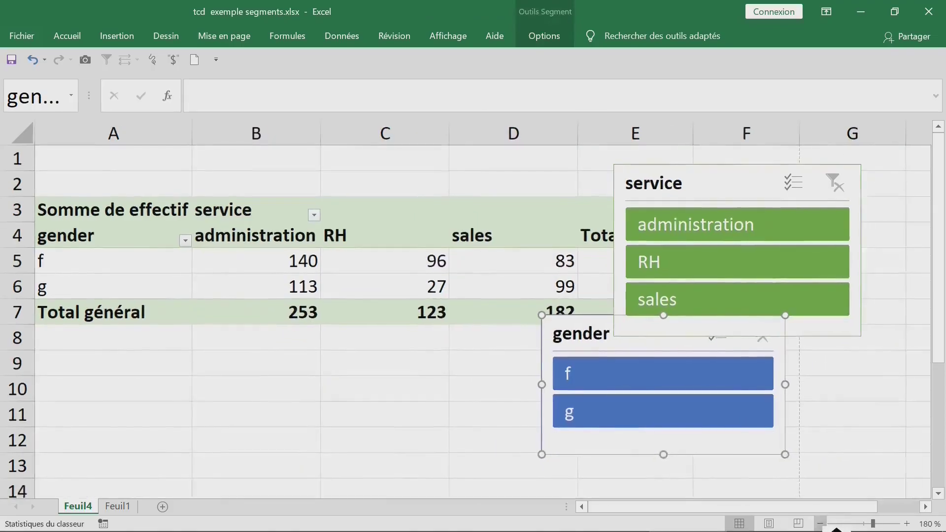
left_click(821, 523)
left_click(820, 523)
left_click(821, 524)
left_click(820, 524)
left_click(821, 524)
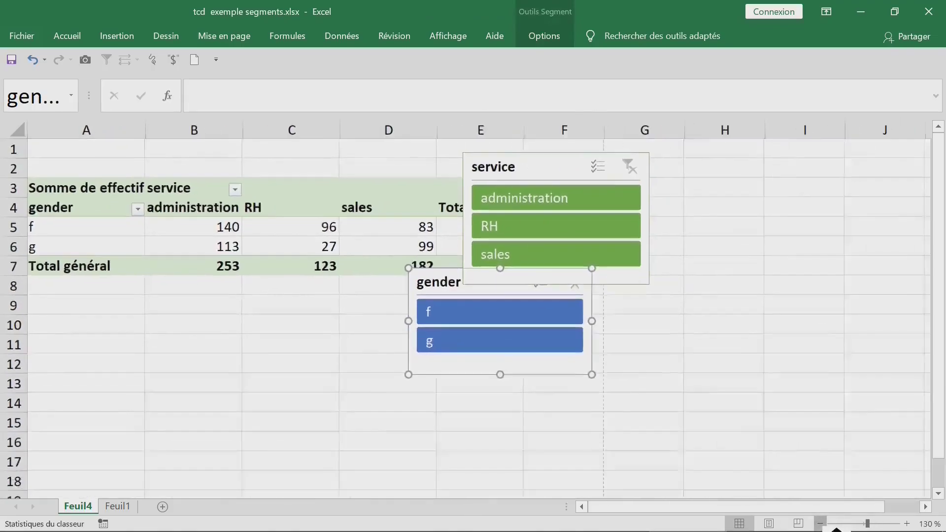
left_click(820, 523)
left_click(821, 523)
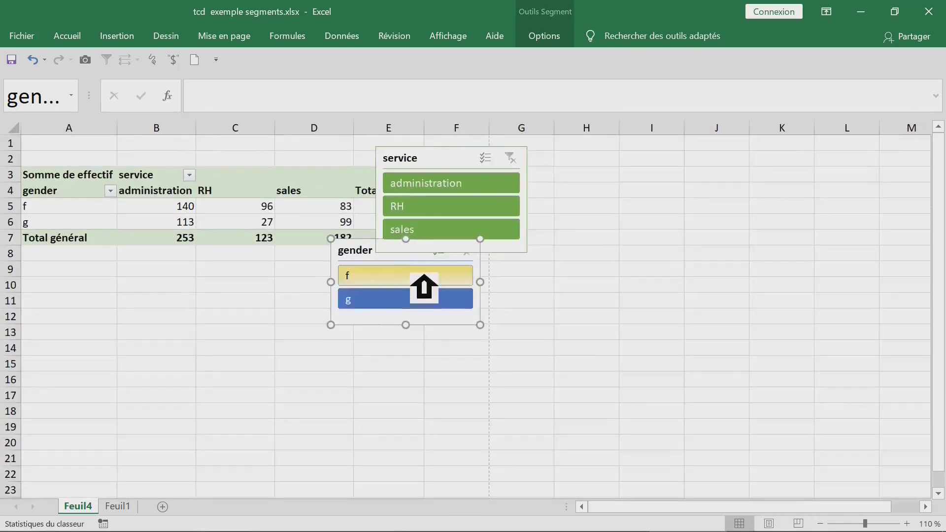
left_click_drag(464, 243, 705, 223)
left_click_drag(717, 165, 677, 168)
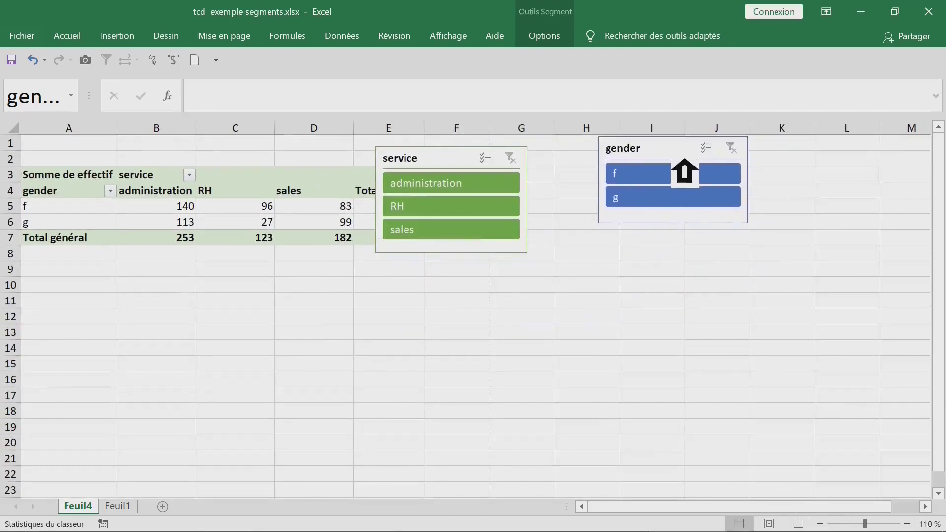
left_click_drag(456, 177, 512, 165)
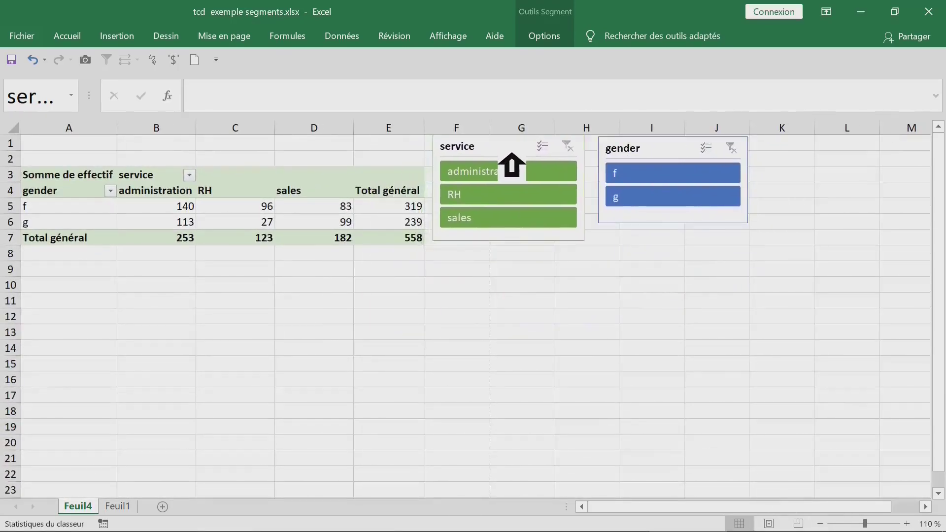
left_click(612, 300)
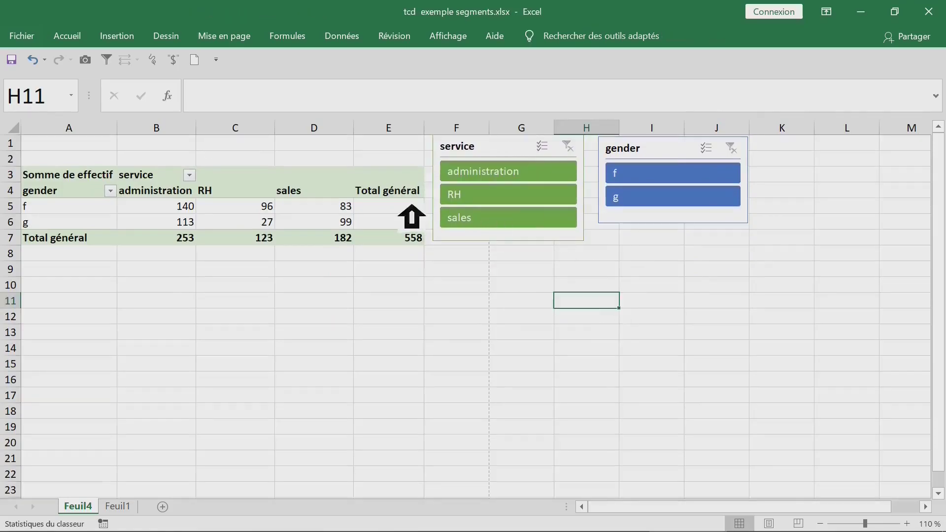
Step: Filter the pivot table to administration with the service slicer and examine the administration column
left_click(506, 172)
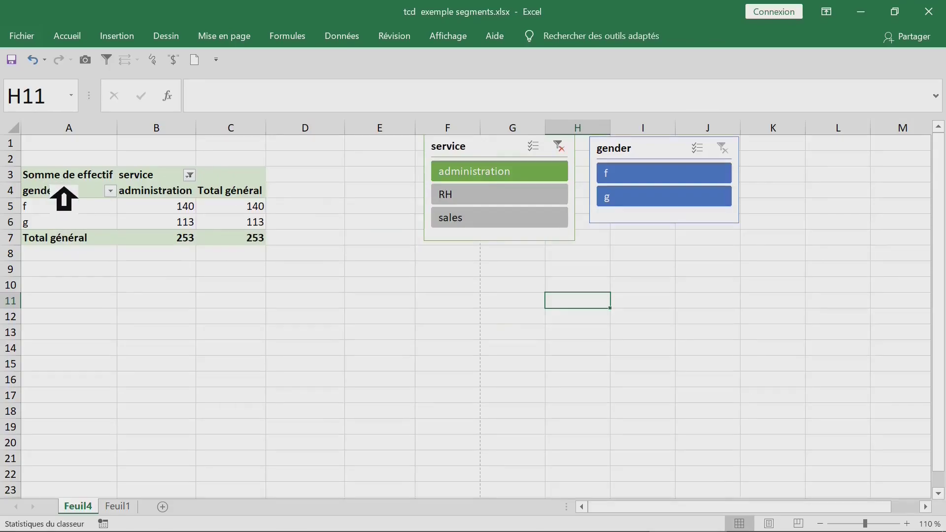
left_click_drag(58, 165, 273, 278)
left_click(153, 193)
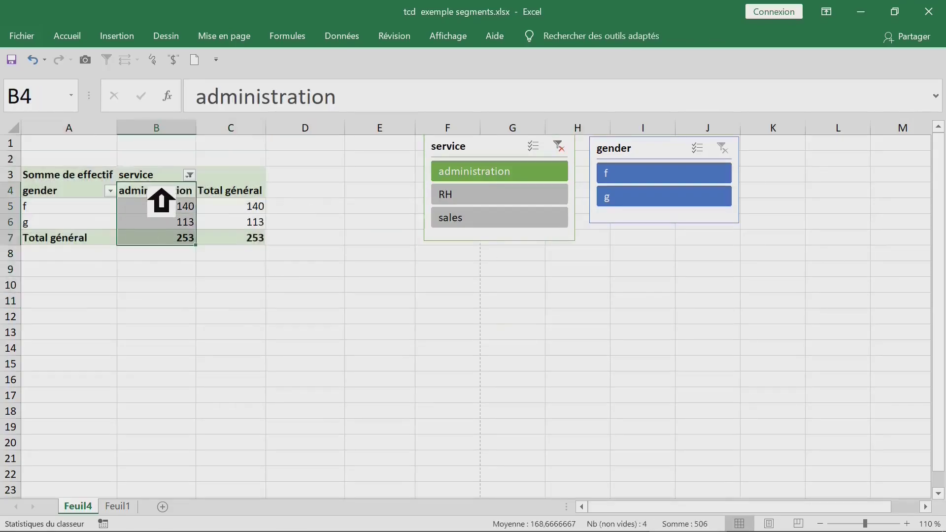
left_click(355, 321)
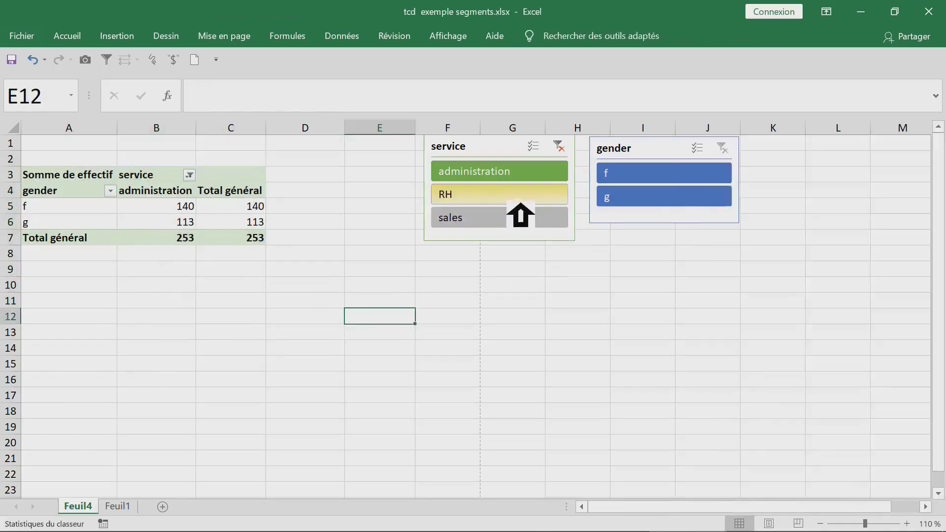
Step: Switch the service slicer's filter to RH and then to sales
left_click(516, 207)
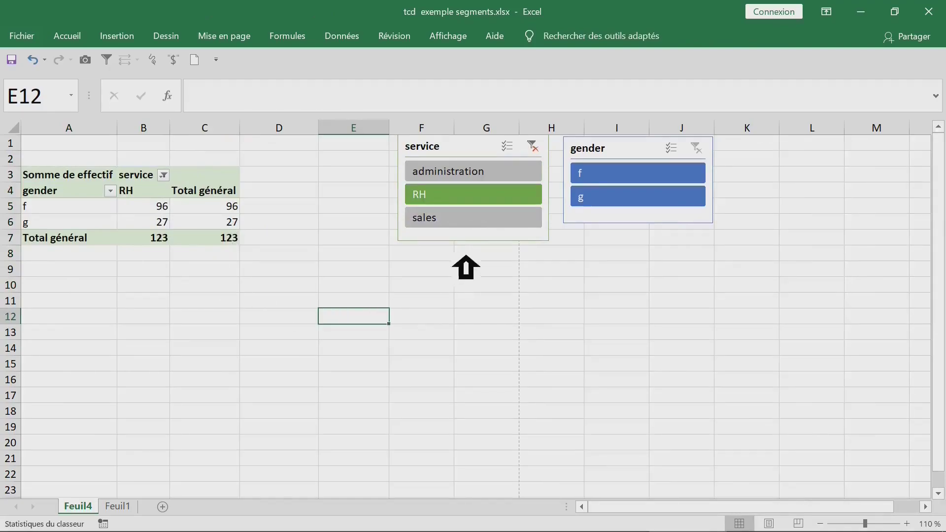
left_click(471, 222)
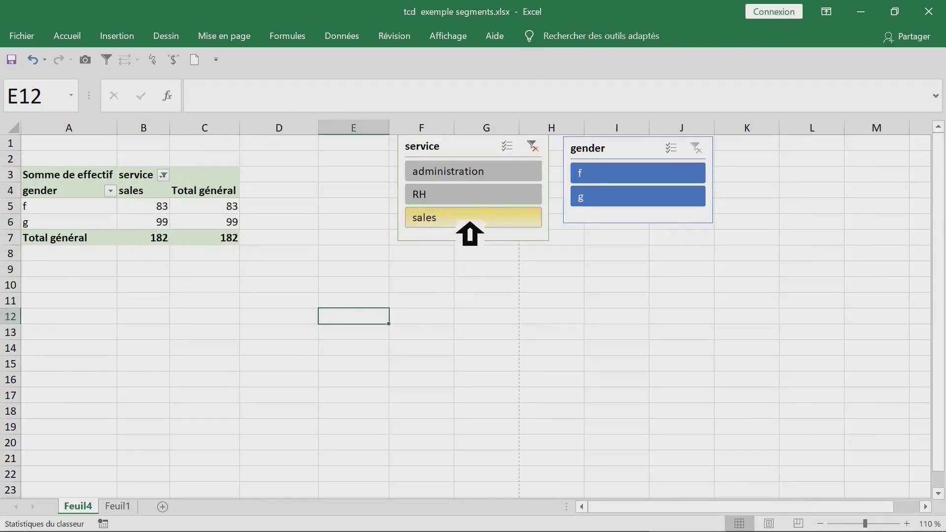
left_click(239, 308)
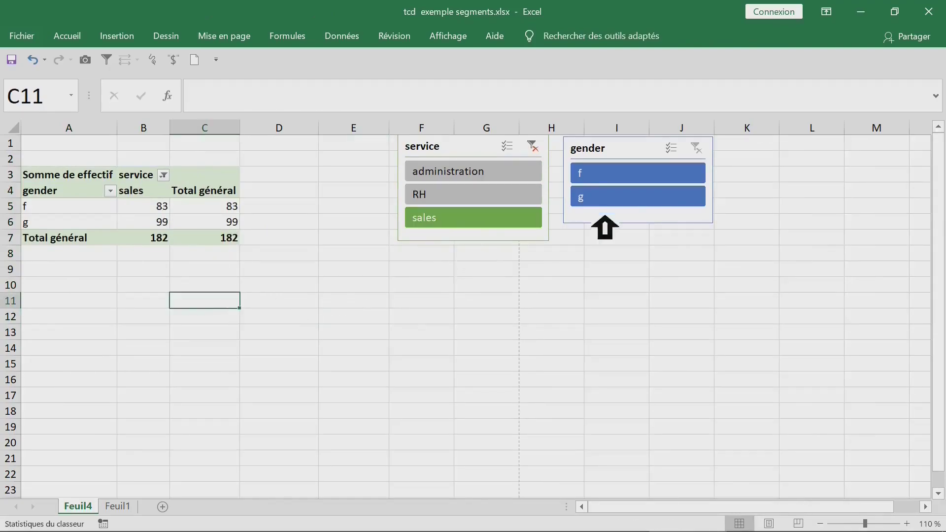
Step: Filter the pivot table to gender f with the gender slicer and clear the service slicer's filter
left_click(628, 179)
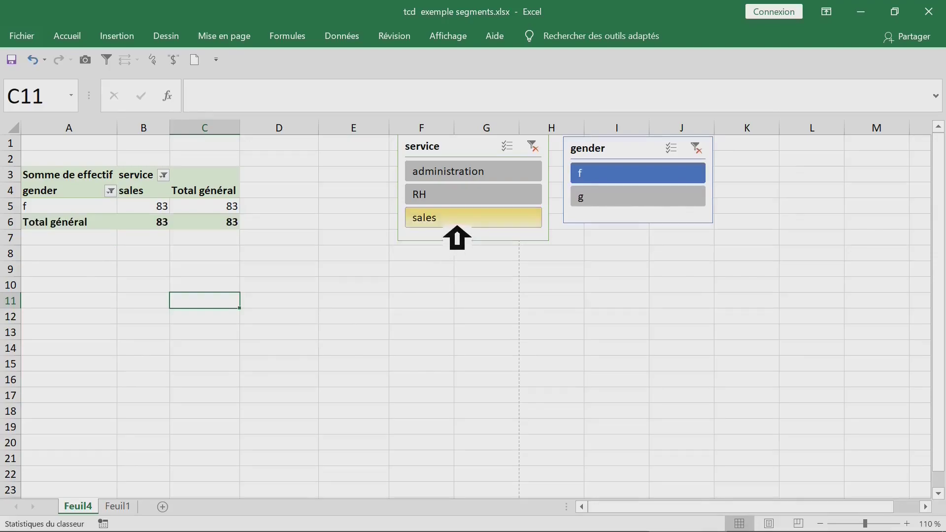
left_click(533, 147)
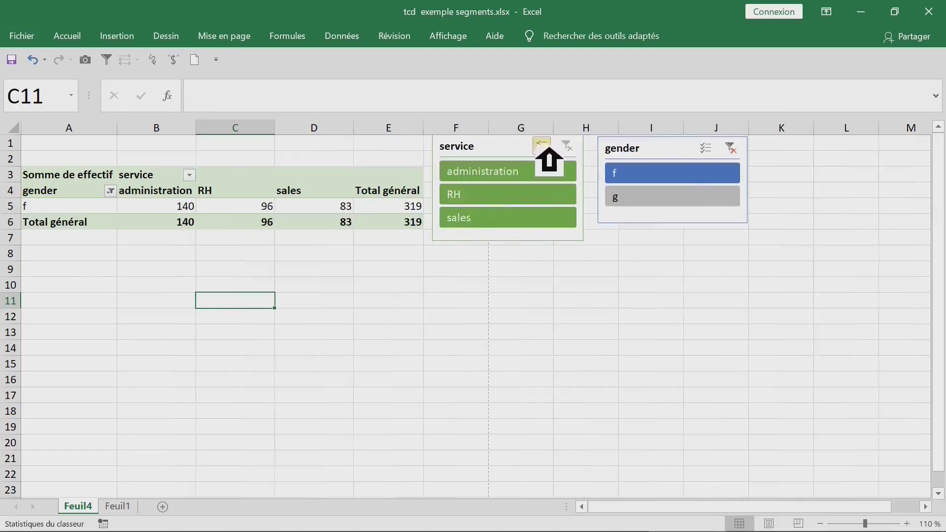
left_click(419, 327)
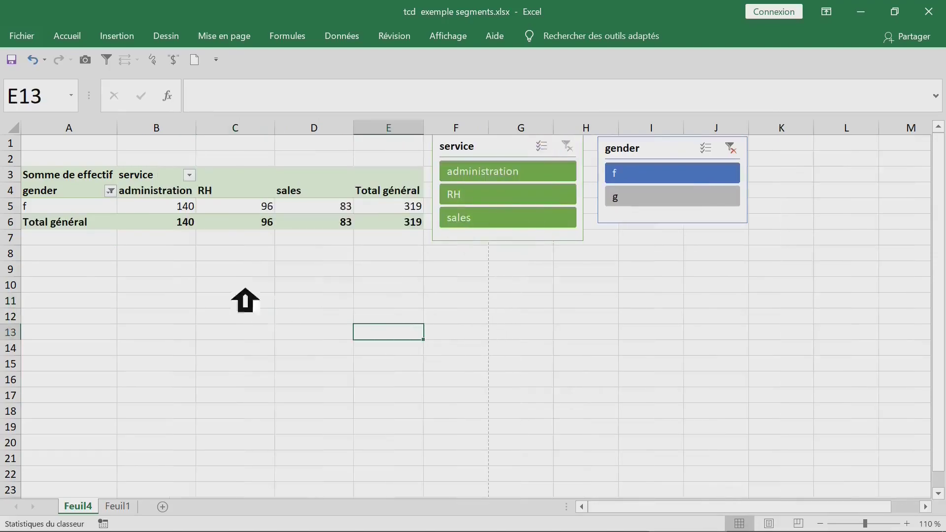
Step: Switch the gender slicer's filter to g and clear the gender filter
left_click(660, 197)
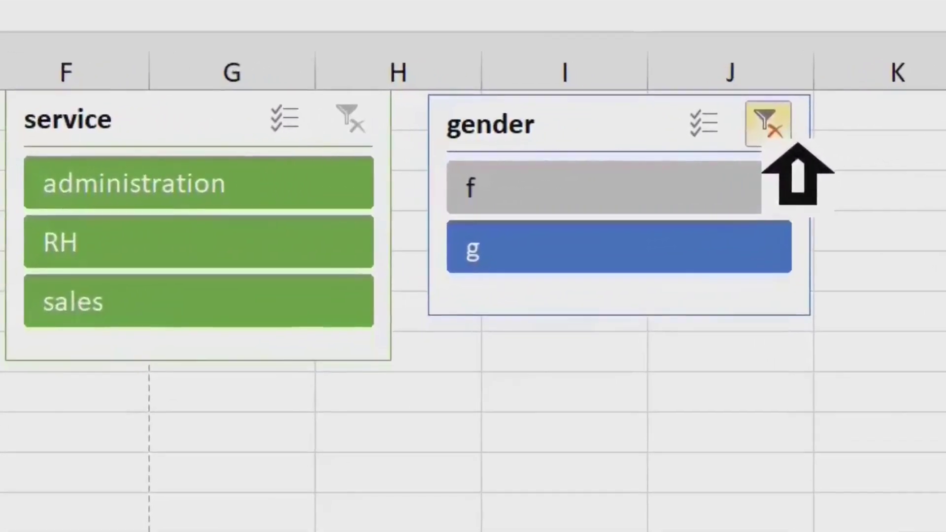
left_click(778, 129)
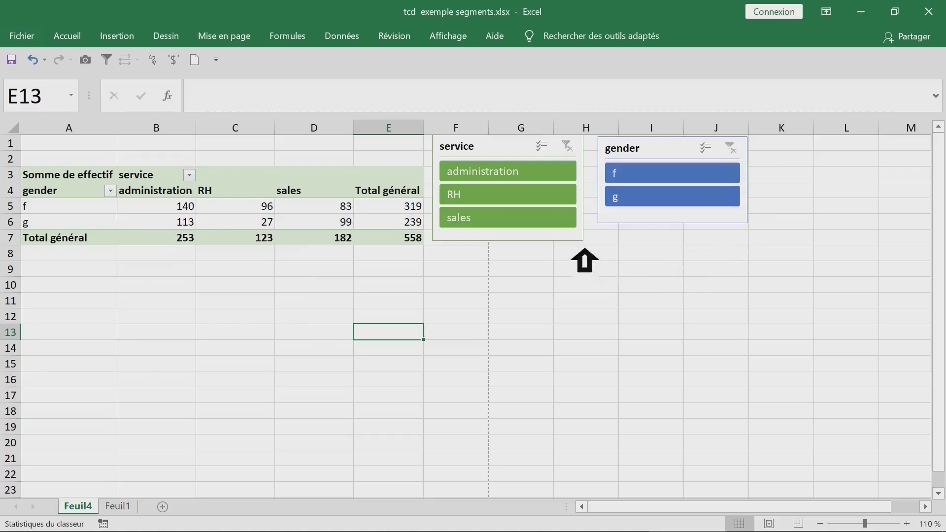
Step: Filter the pivot table to sales with the service slicer
left_click(514, 224)
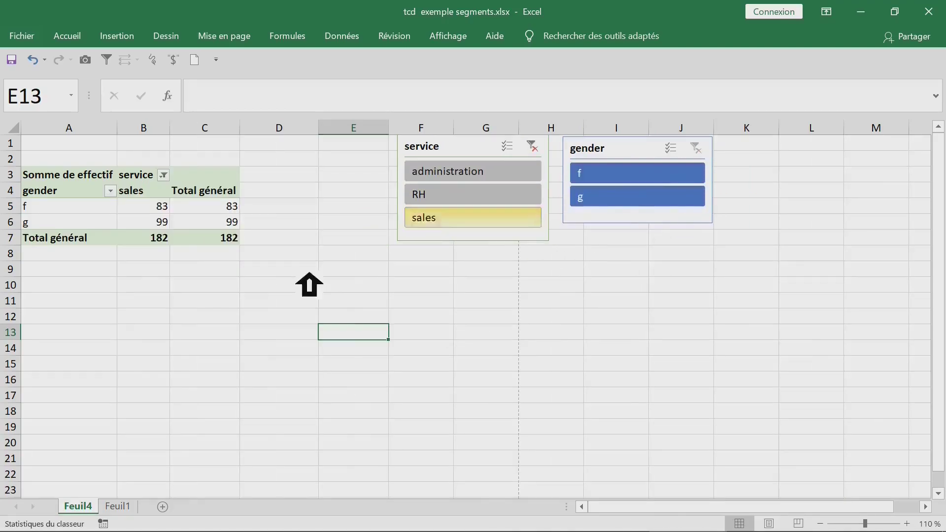
left_click(233, 301)
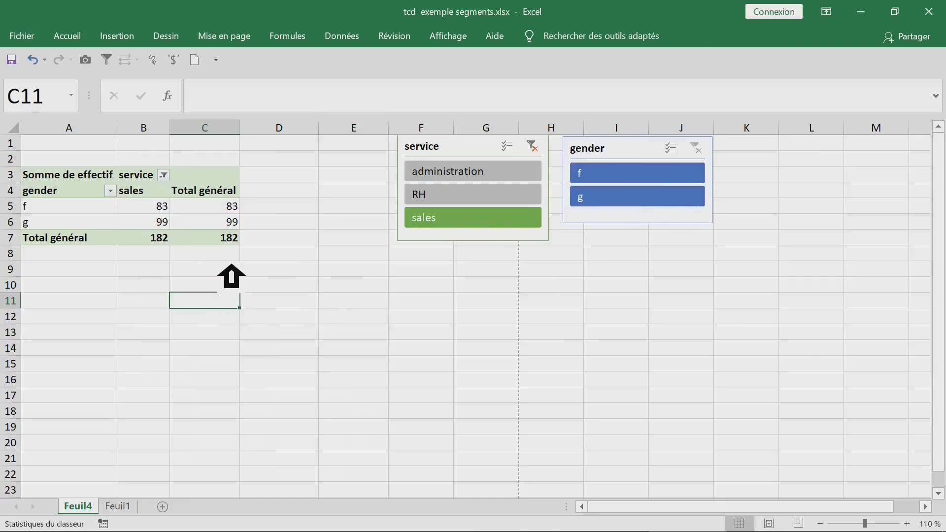
Step: Move the service slicer closer to the pivot table over columns D to F and the gender slicer down to rows 12 to 17
left_click_drag(494, 170, 394, 167)
left_click_drag(648, 165, 619, 342)
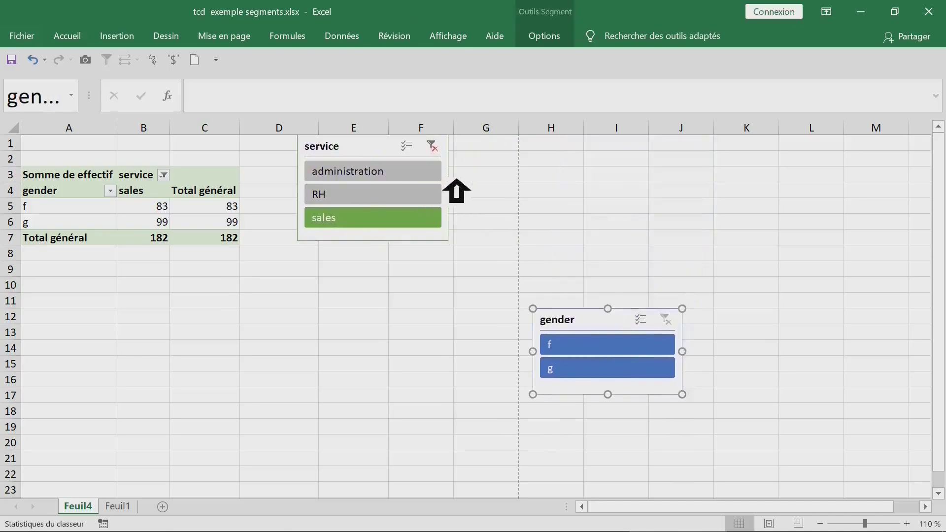
Step: Try different widths and heights for the service slicer, ending with it spanning columns D to J and reaching down to row 7
left_click(449, 190)
left_click_drag(464, 197, 852, 190)
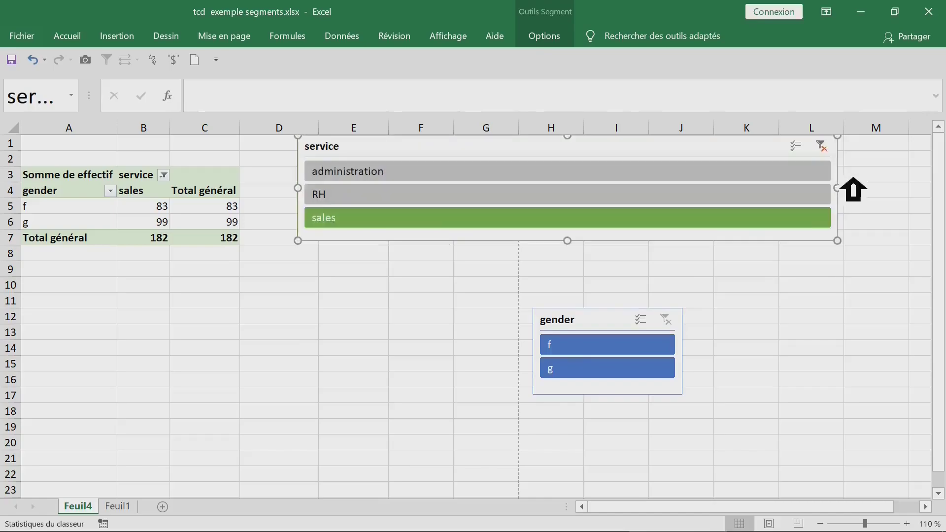
left_click_drag(581, 253, 587, 228)
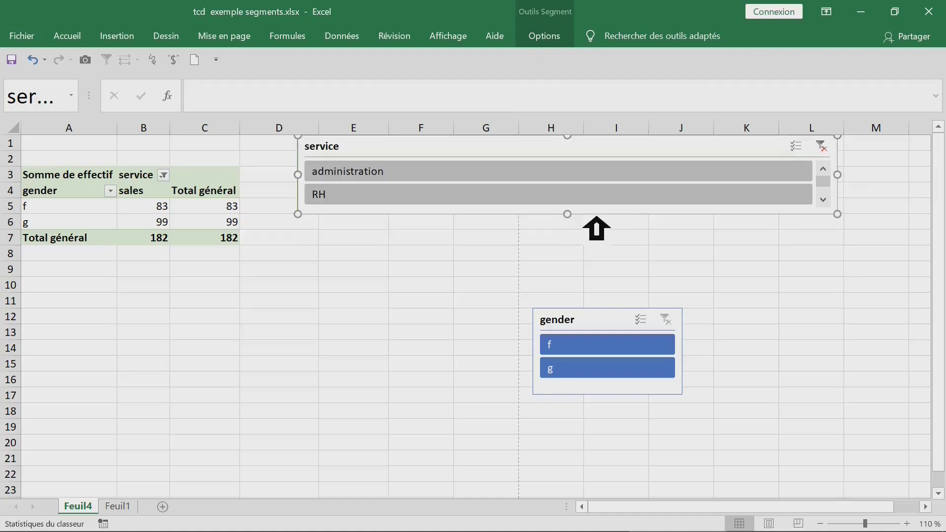
left_click_drag(855, 189, 700, 190)
left_click_drag(504, 213, 501, 247)
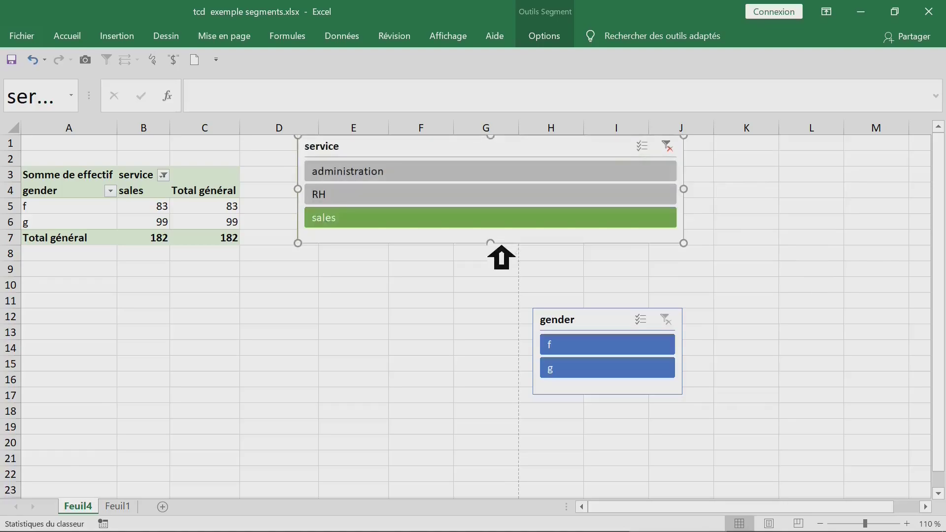
Step: Rearrange the slicers side by side, gender over columns E to G and service starting in column H
left_click_drag(605, 334, 509, 294)
left_click_drag(482, 164, 737, 169)
left_click_drag(512, 300, 416, 181)
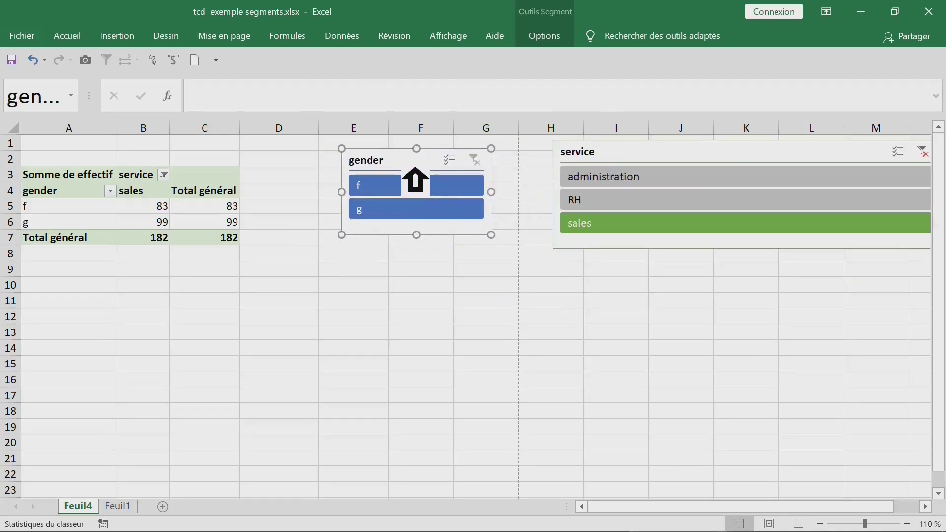
Step: Turn off the Imprimer l'objet property in the gender slicer's size and properties settings
right_click(402, 178)
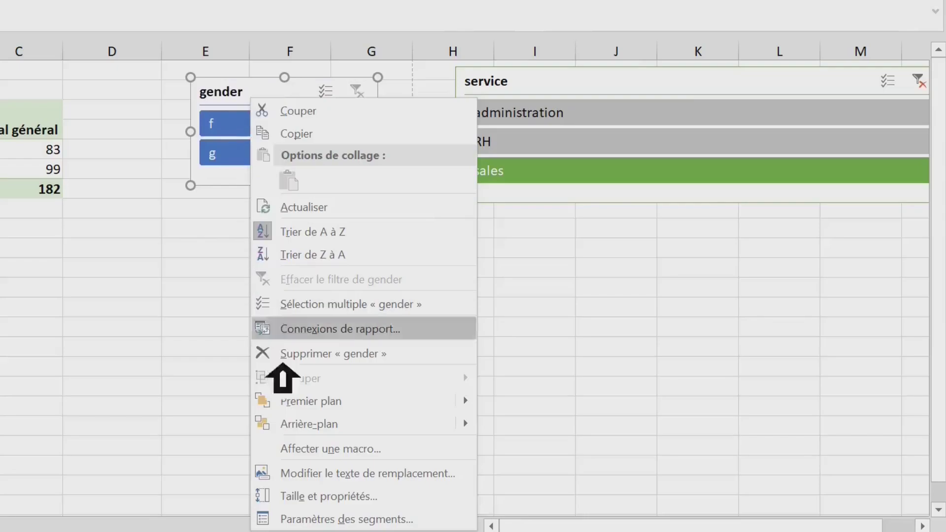
left_click(355, 497)
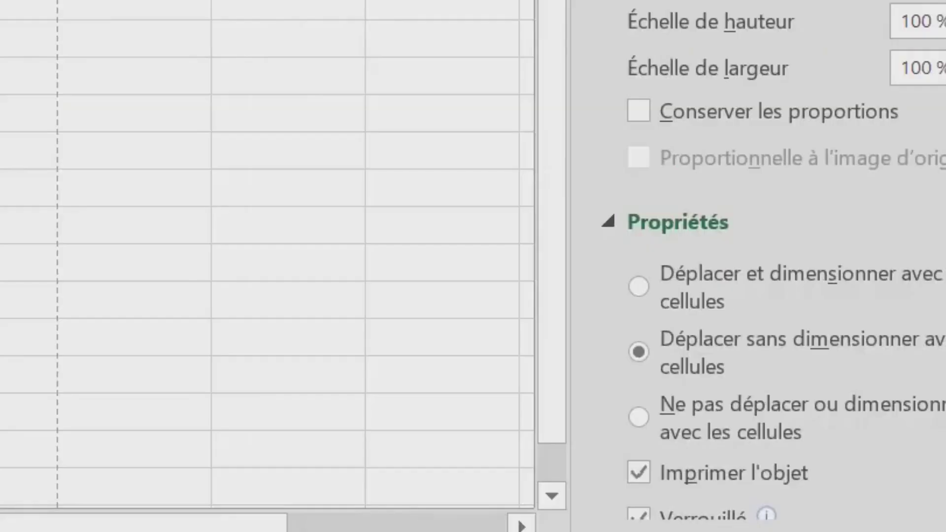
scroll(774, 296, "down", 3)
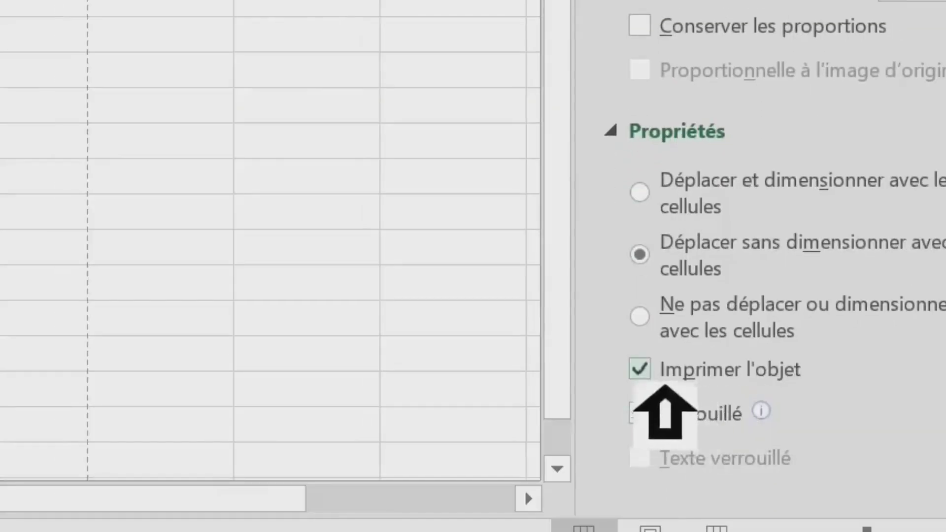
left_click(640, 370)
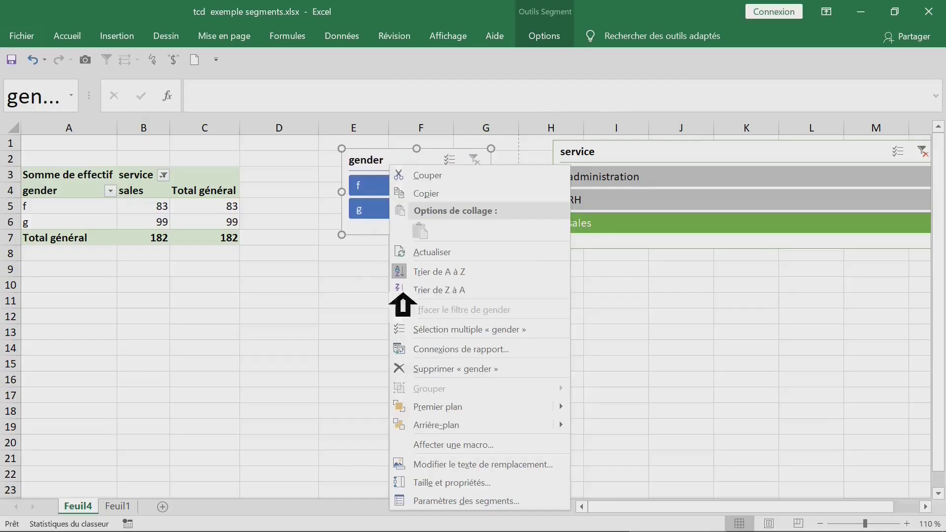
key("Escape")
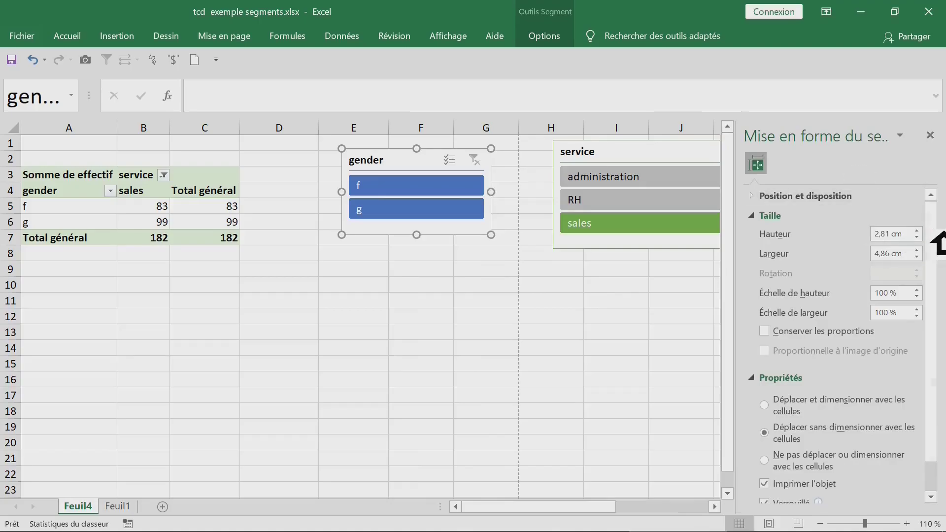
scroll(939, 257, "down", 1)
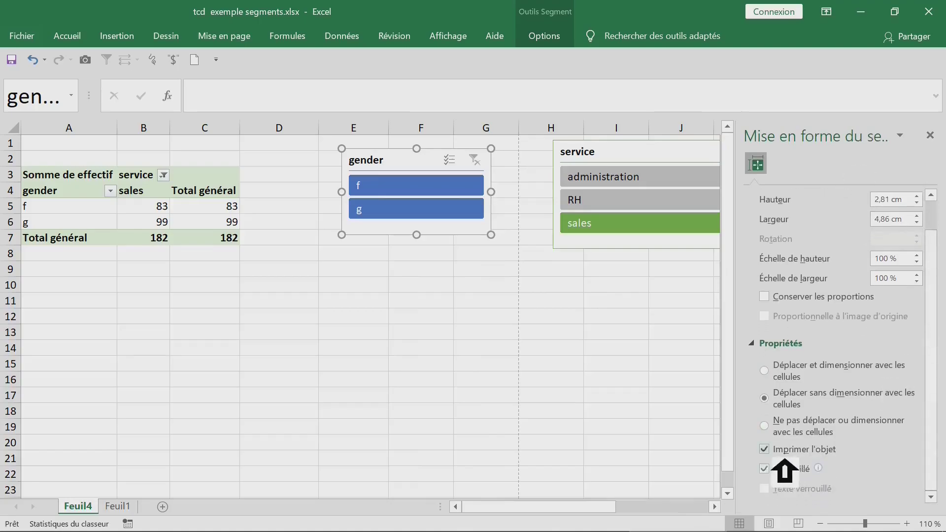
left_click(777, 450)
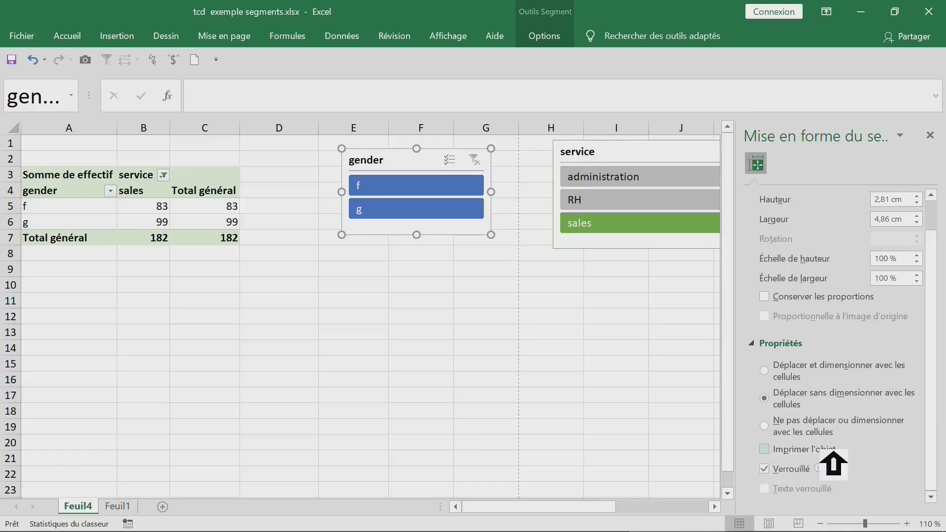
Step: Deselect the gender slicer, close the shape formatting pane and select the empty cell F12
left_click(513, 307)
left_click(386, 332)
left_click(424, 323)
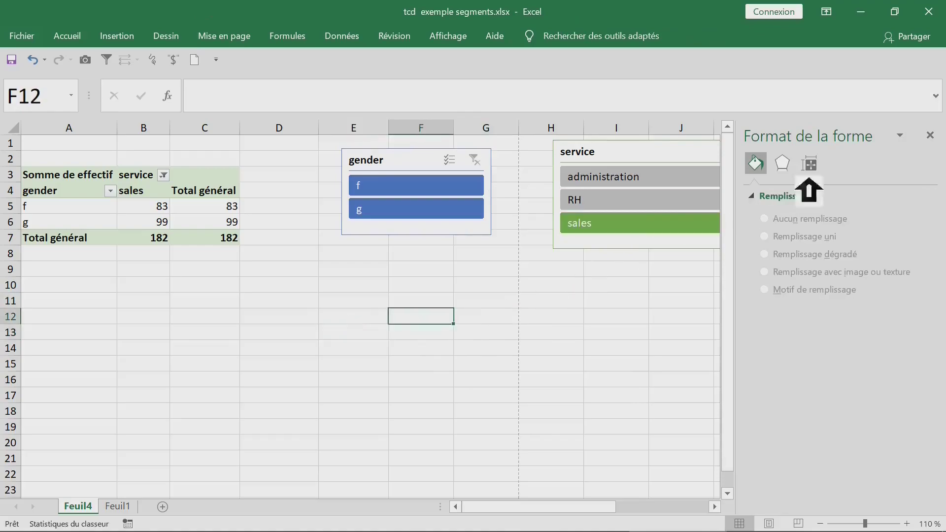
left_click(931, 136)
left_click(581, 306)
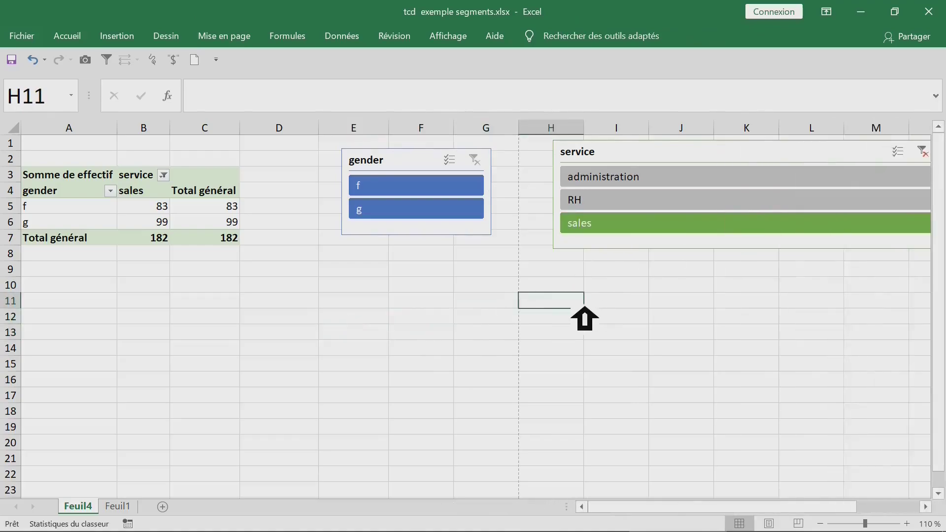
left_click(427, 316)
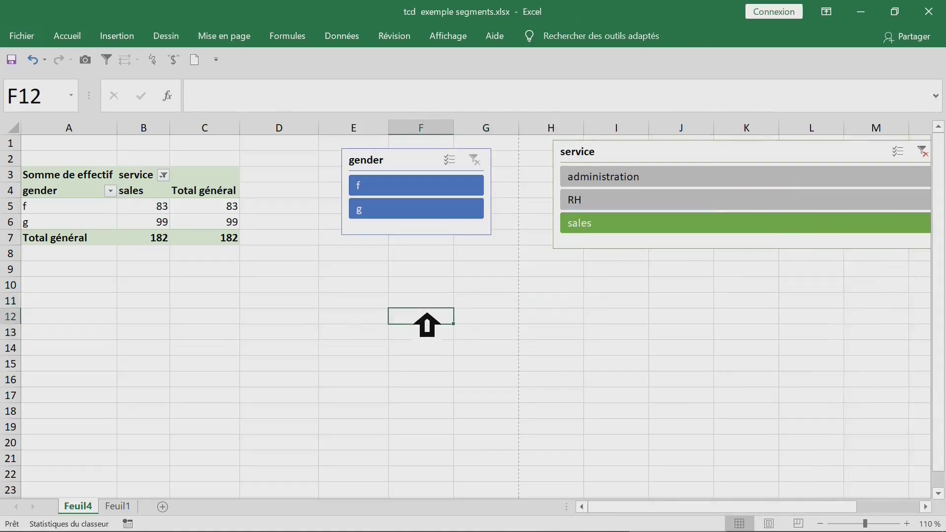
Step: Open the print preview and examine which slicers appear on the two pages
key("ctrl+p")
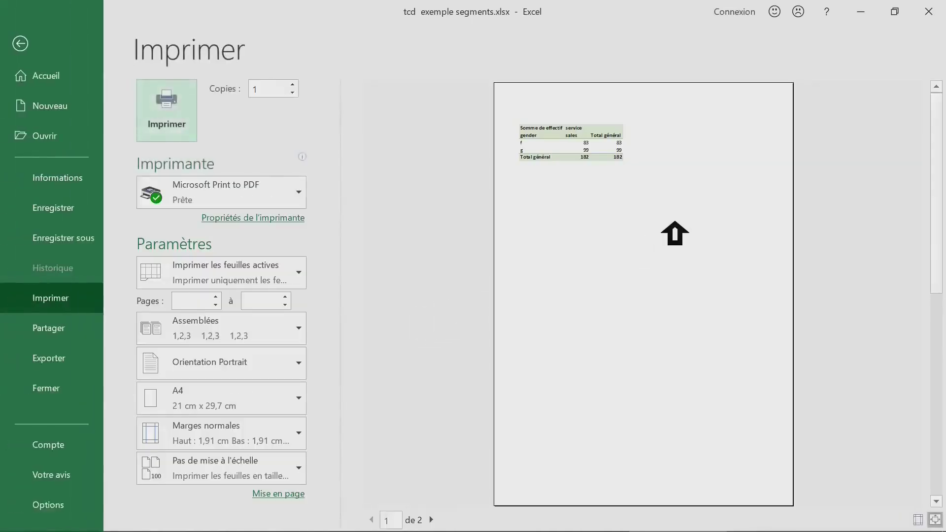
scroll(674, 234, "down", 1)
scroll(675, 234, "up", 1)
scroll(675, 234, "down", 1)
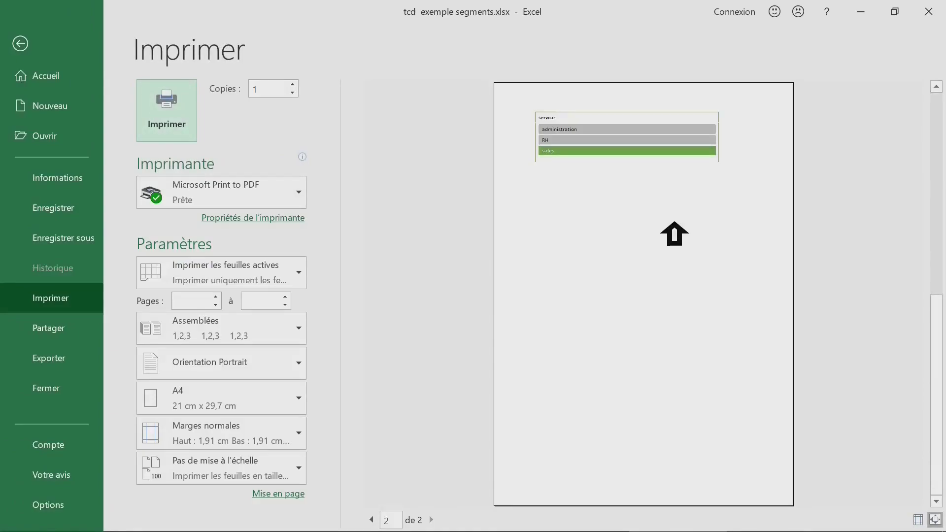
Step: Set the print orientation to Orientation Paysage, check page 1 of the preview and return to the worksheet
left_click(304, 378)
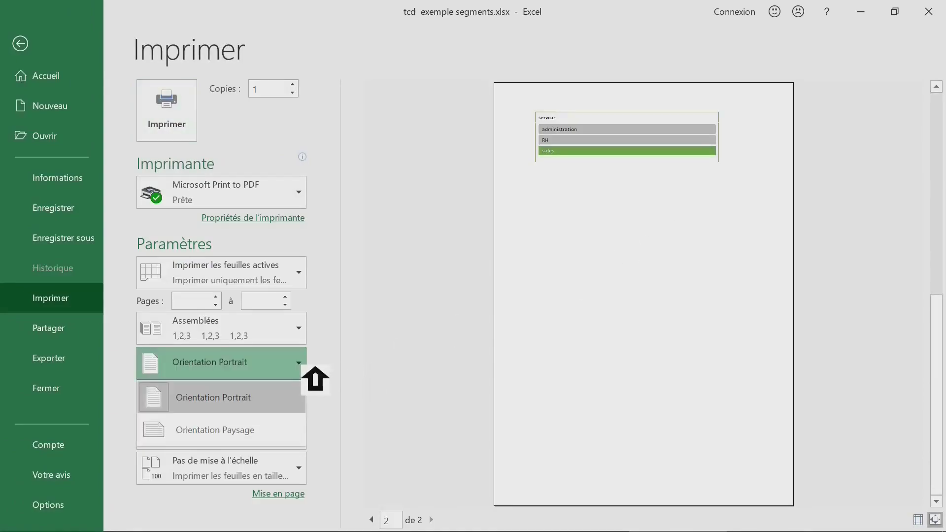
left_click(238, 430)
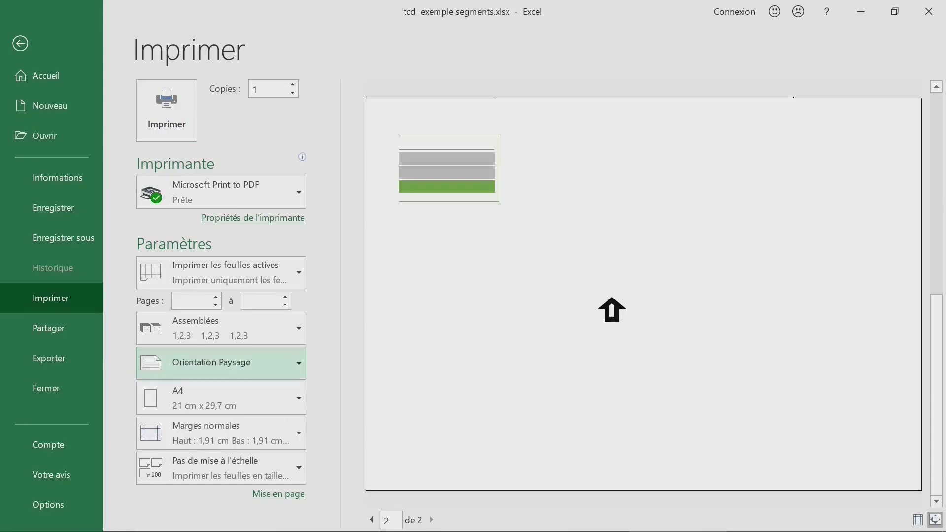
left_click(375, 520)
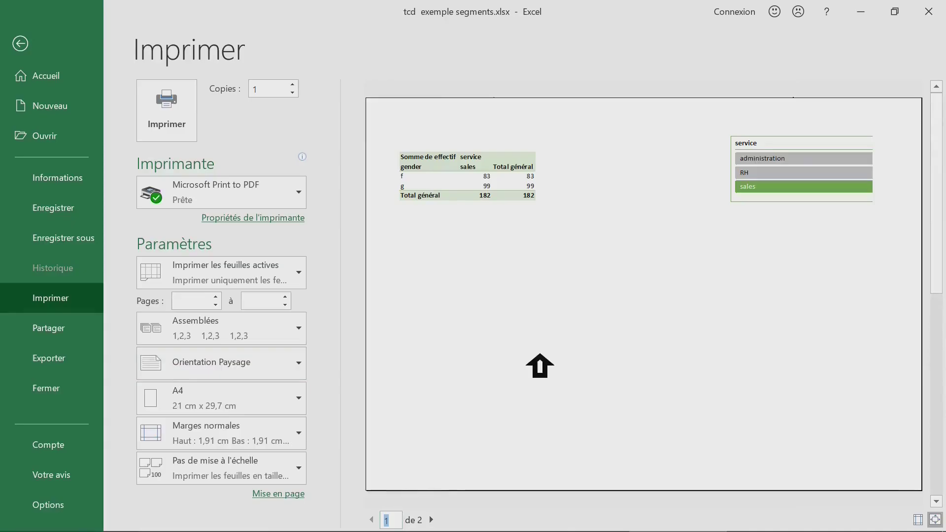
key("Escape")
Step: Open the gender slicer's size and properties settings and review its Propriétés options
right_click(391, 163)
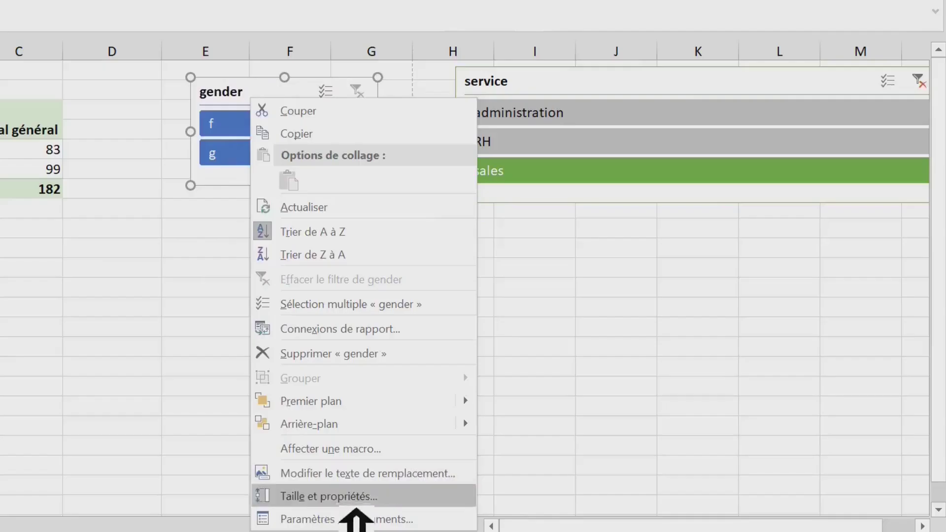
left_click(475, 484)
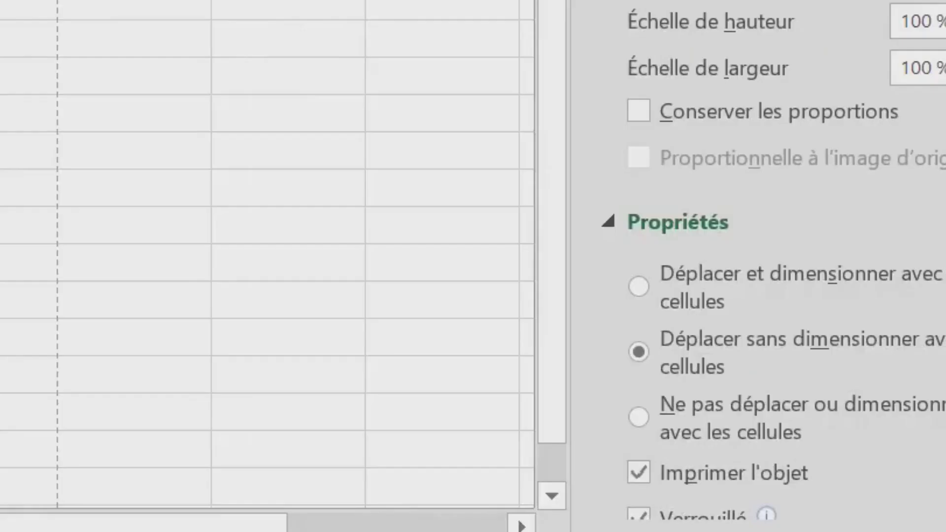
scroll(773, 266, "down", 2)
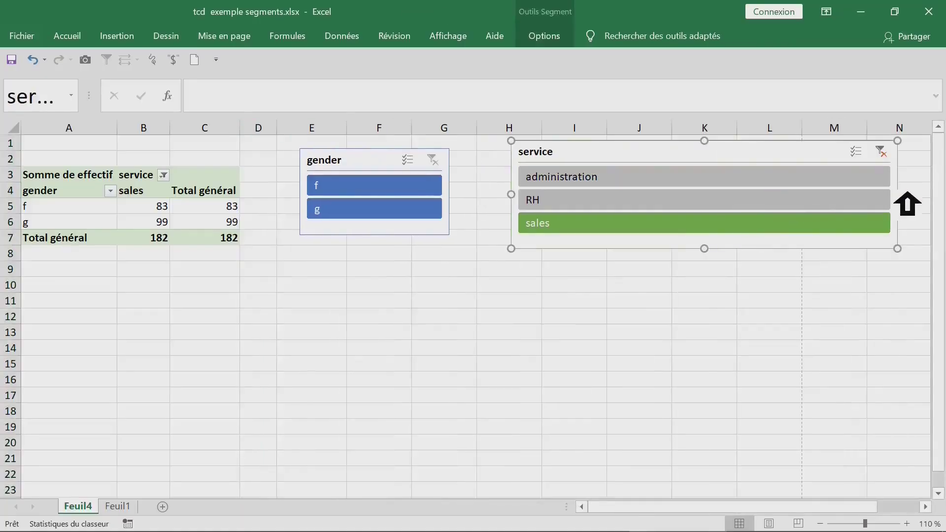
Step: Narrow the service slicer so it ends in column K, and filter the pivot table to administration with it
left_click_drag(909, 197, 730, 199)
left_click(596, 317)
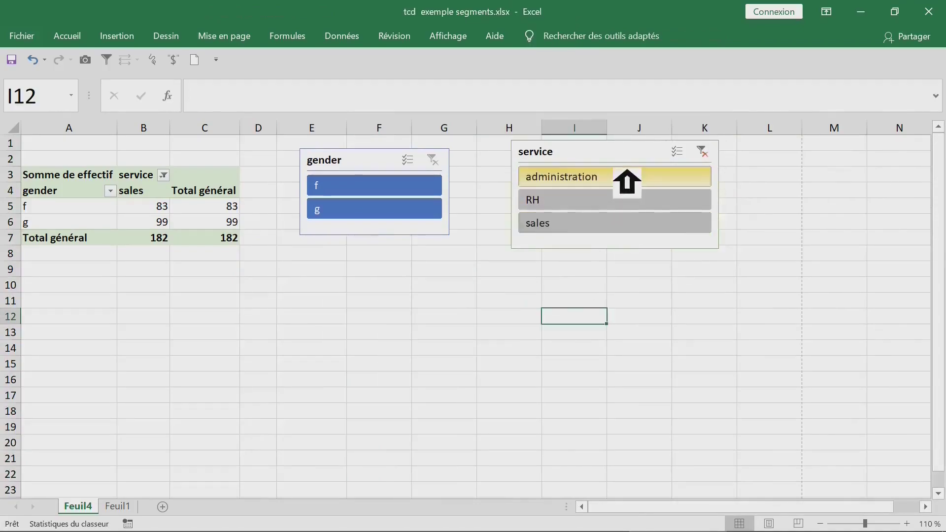
left_click(625, 178)
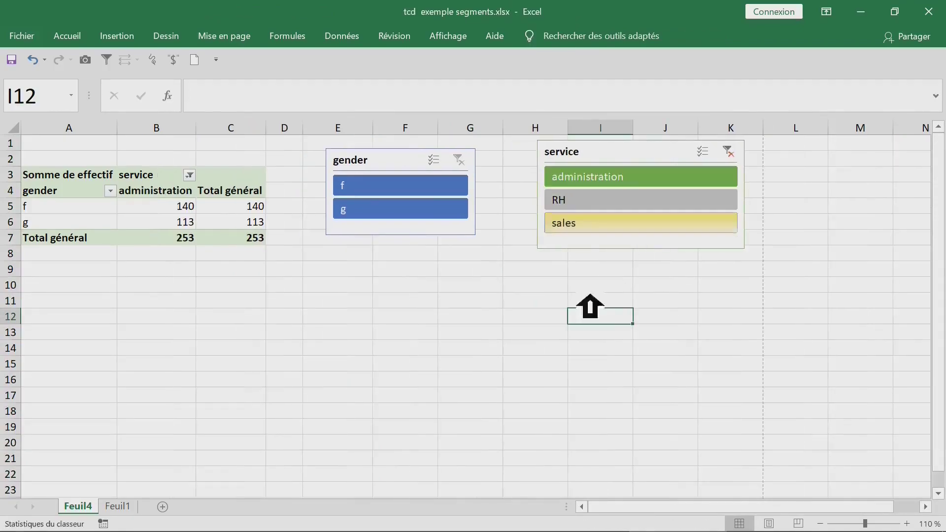
left_click(478, 321)
Step: Examine the landscape print preview of the filtered pivot table and slicers, and return to the worksheet
left_click(605, 315)
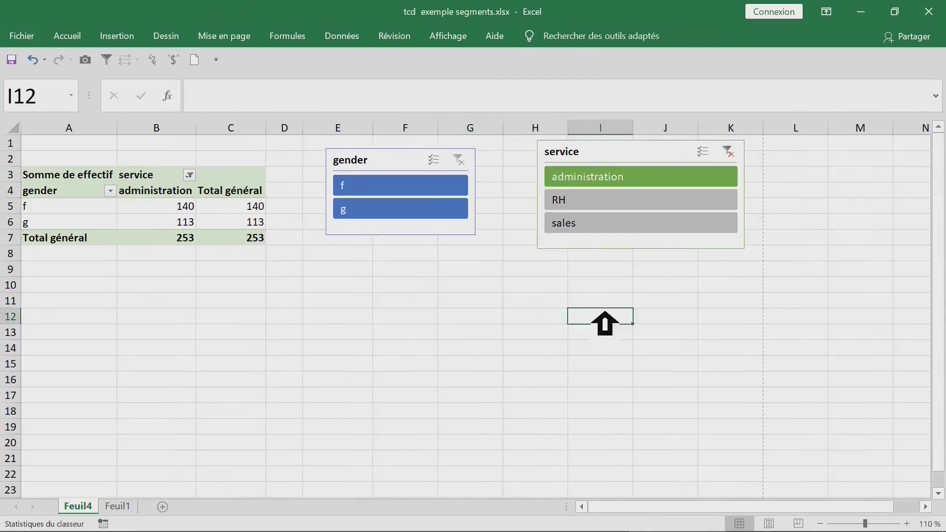
key("ctrl+p")
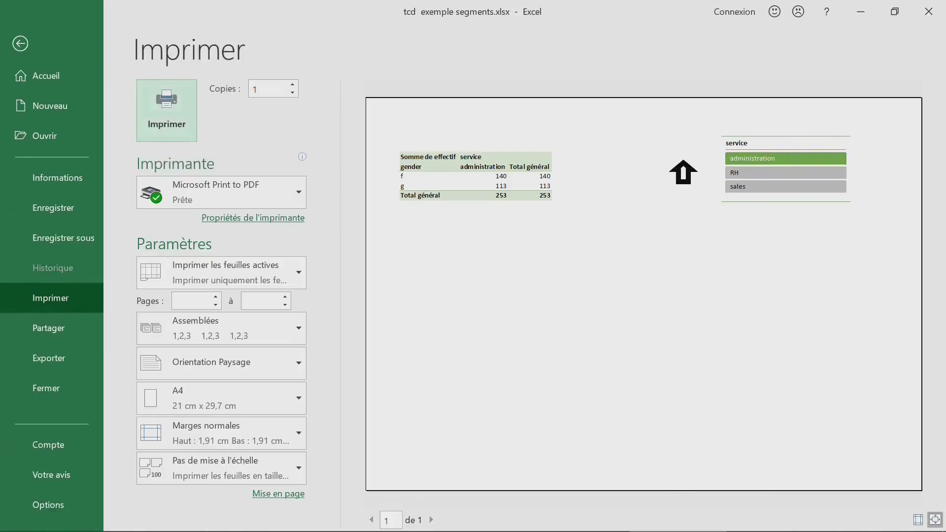
key("Escape")
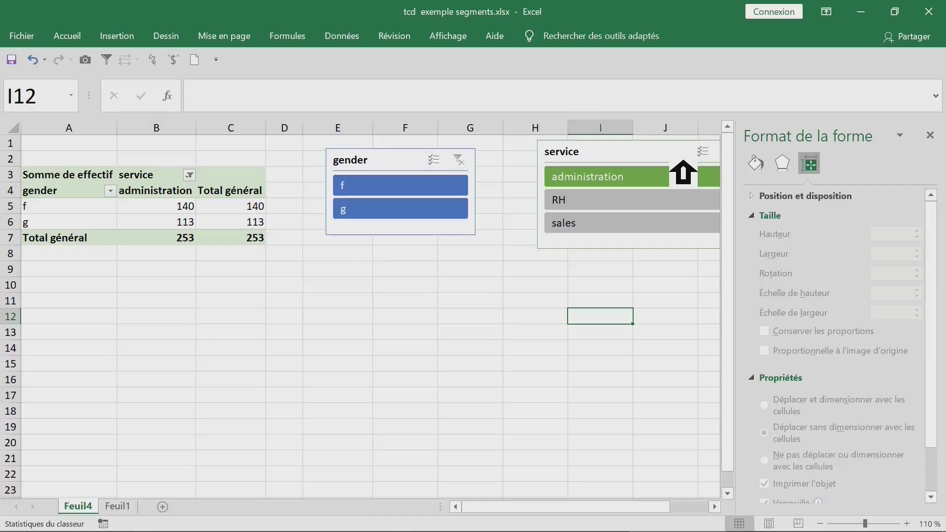
Step: Exclude the service slicer from printing by turning off its Imprimer l'objet property, and close the formatting settings
left_click(490, 298)
left_click(626, 172)
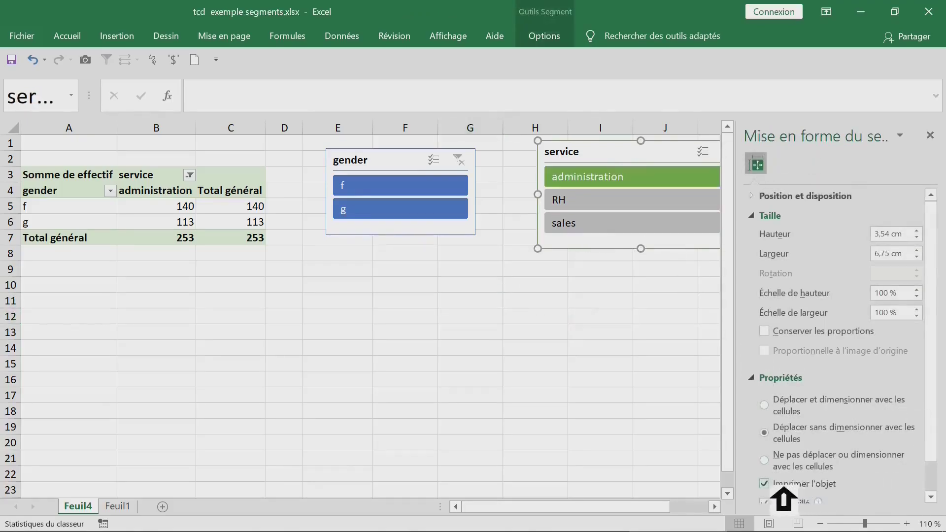
left_click(781, 487)
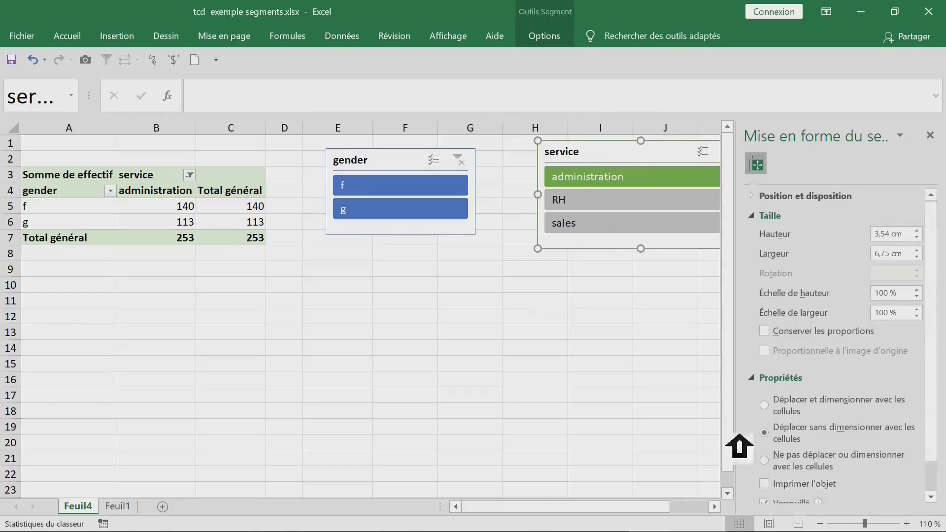
left_click(454, 302)
left_click(367, 333)
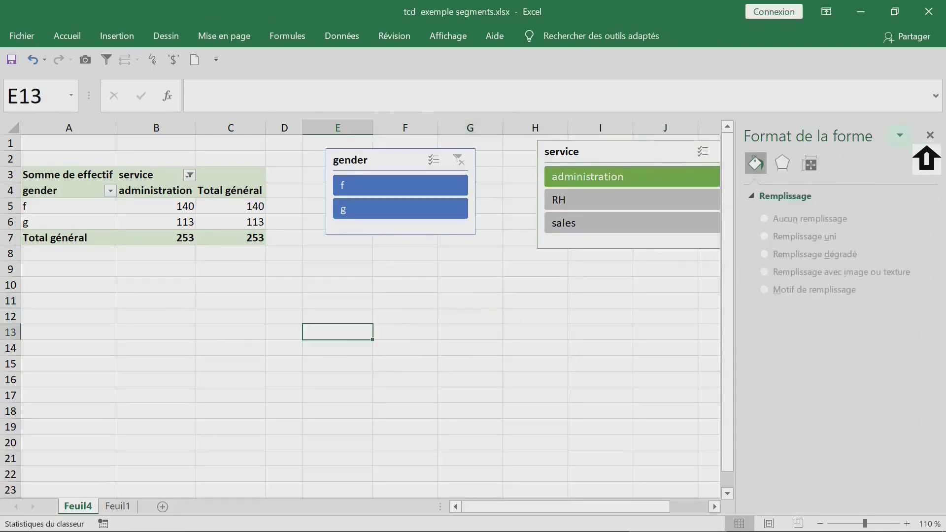
left_click(934, 136)
Step: Check the worksheet's print preview for the slicers, return to the sheet and close the shape formatting settings
left_click(499, 317)
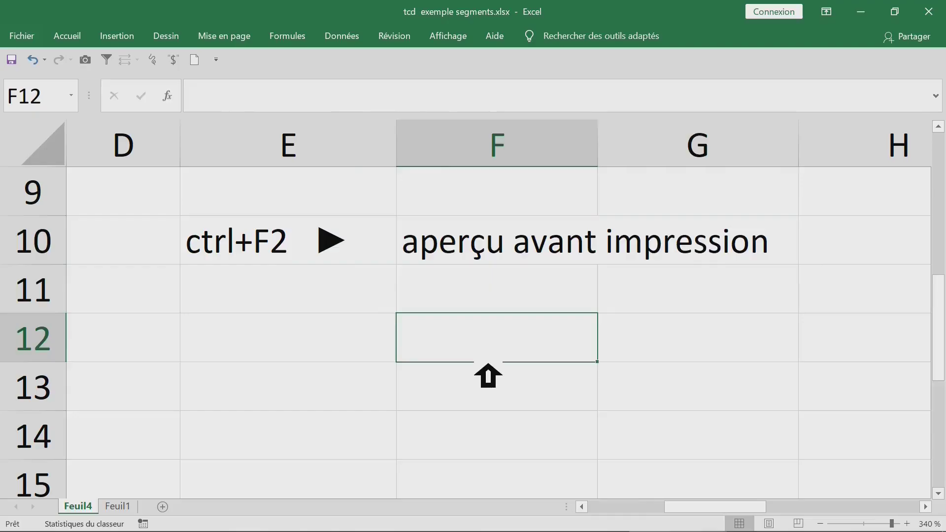
key("ctrl+F2")
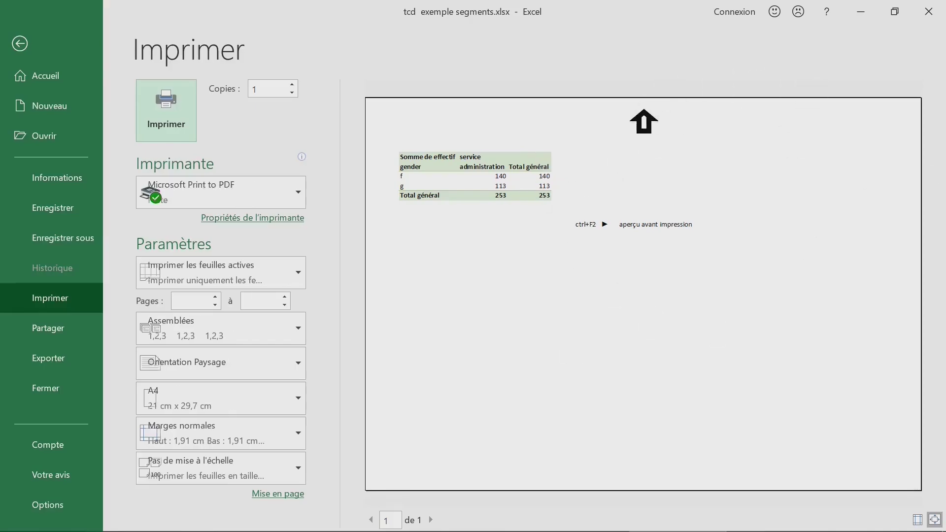
key("Escape")
left_click(294, 341)
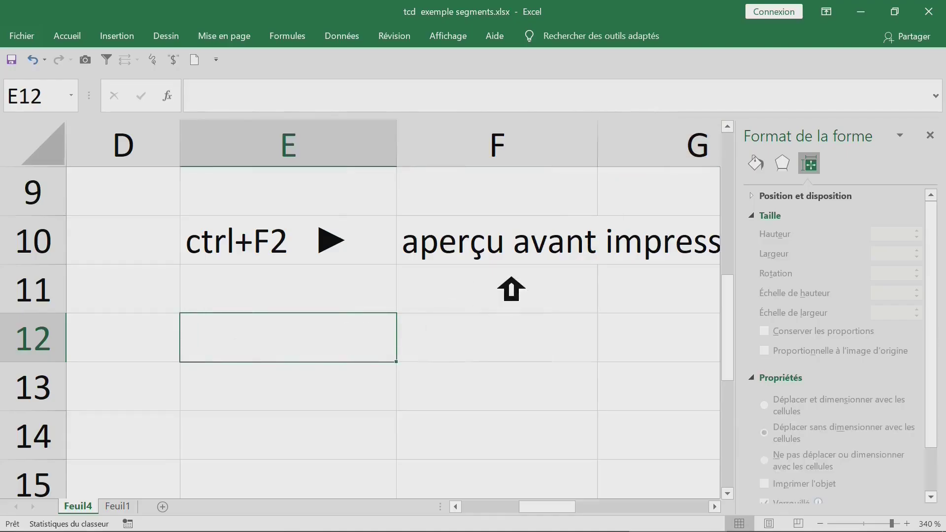
left_click(500, 281)
left_click(930, 135)
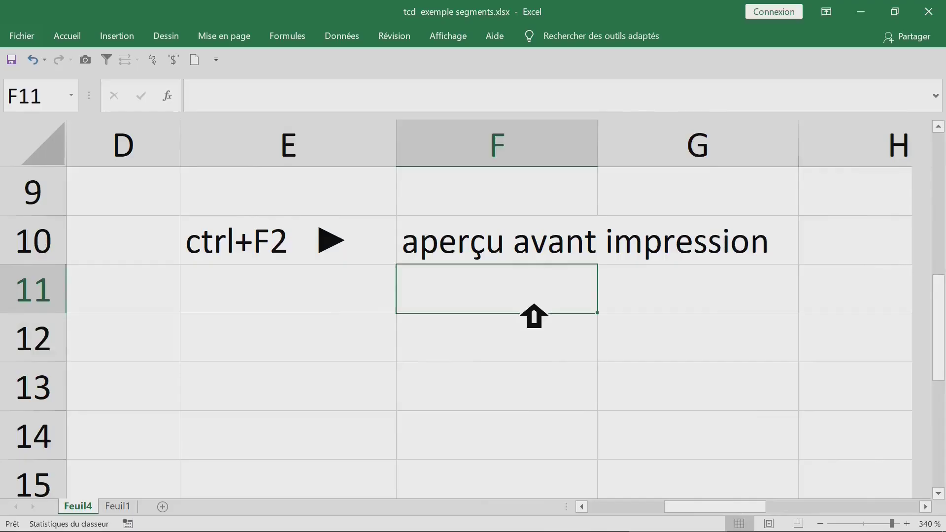
Step: Filter the pivot table by gender f and by gender g with the slicer, clearing the gender filter each time
scroll(532, 317, "up", 3)
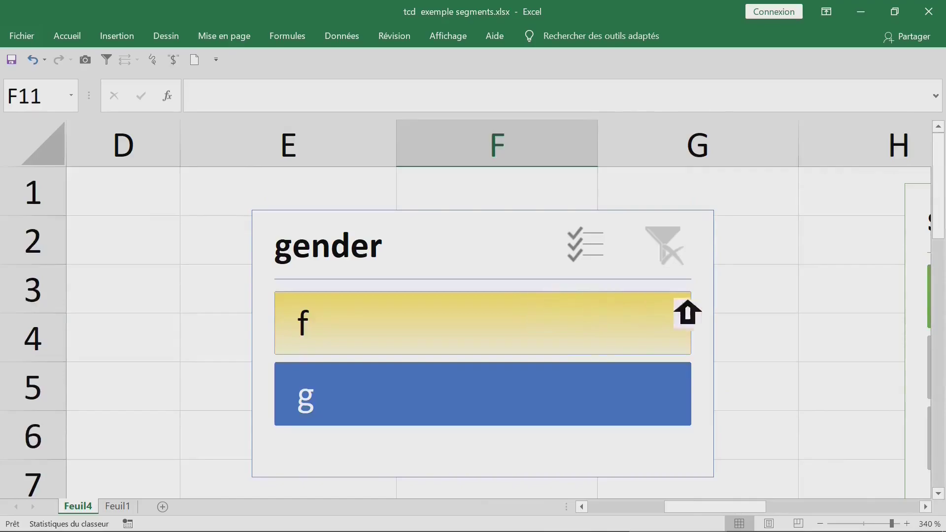
left_click(798, 280)
scroll(802, 281, "down", 7)
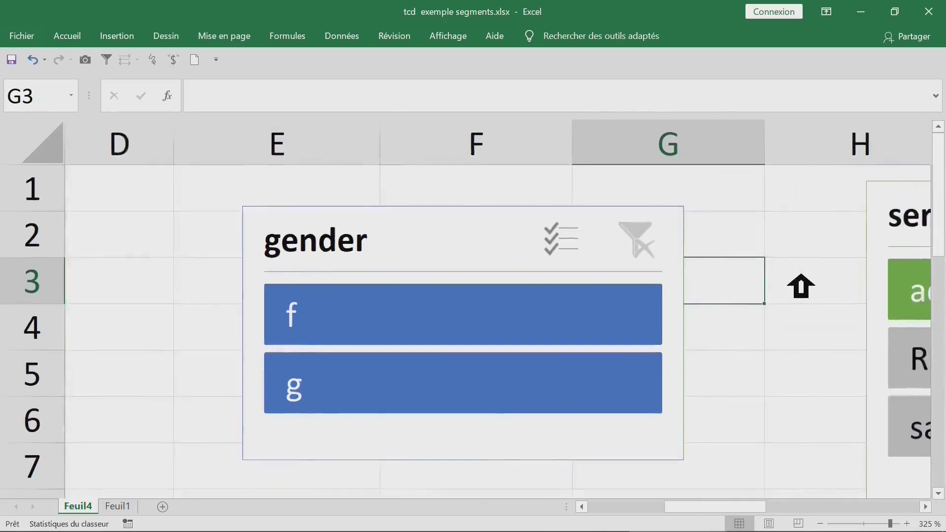
scroll(800, 286, "down", 9)
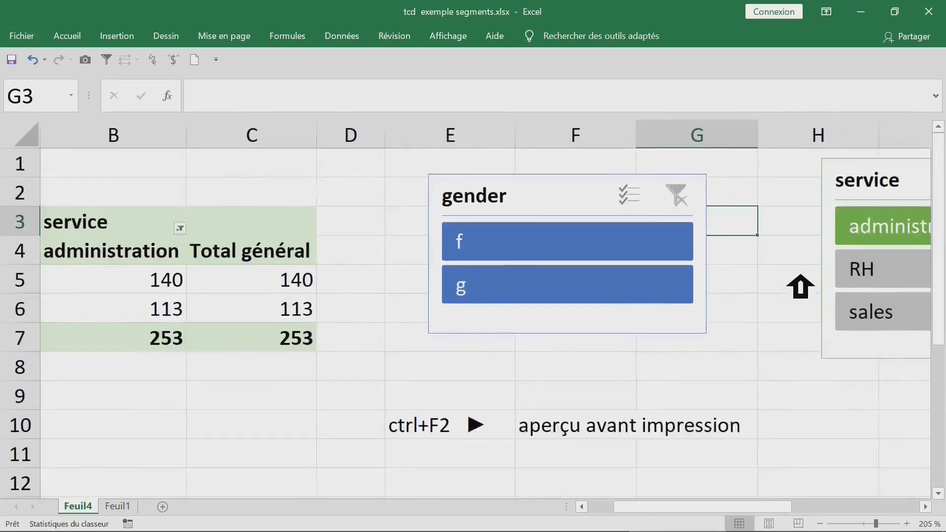
scroll(800, 286, "up", 1)
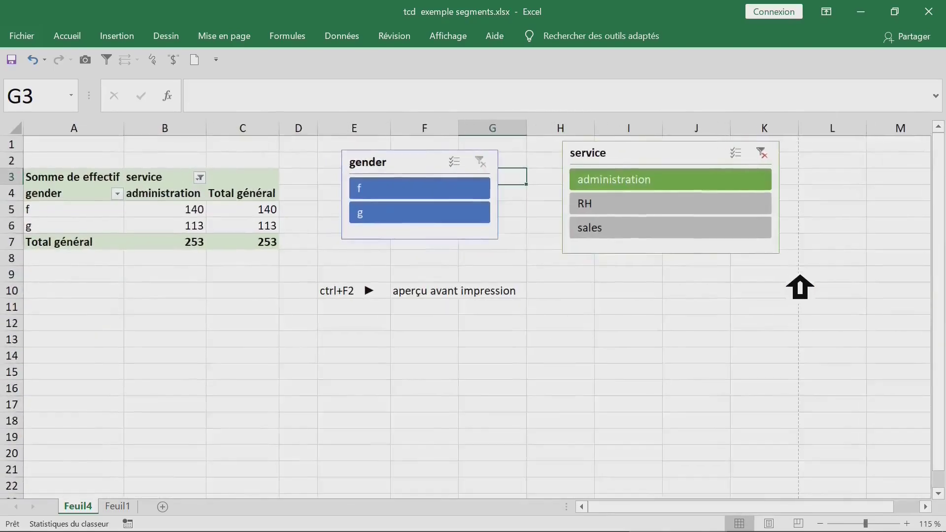
left_click(439, 190)
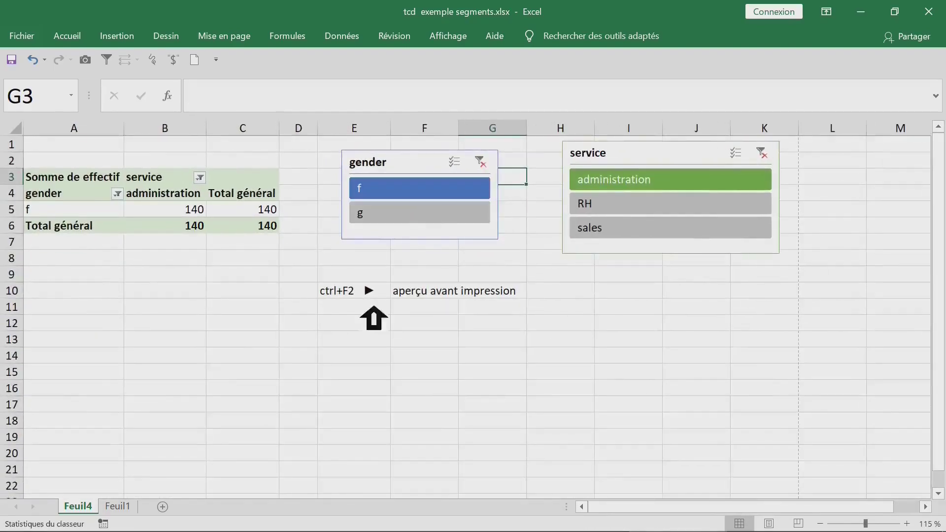
left_click(230, 356)
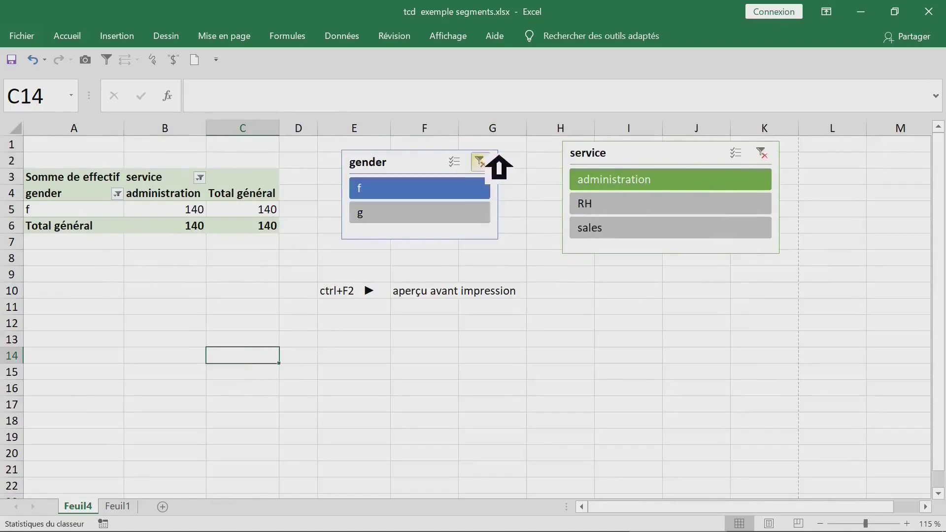
left_click(483, 164)
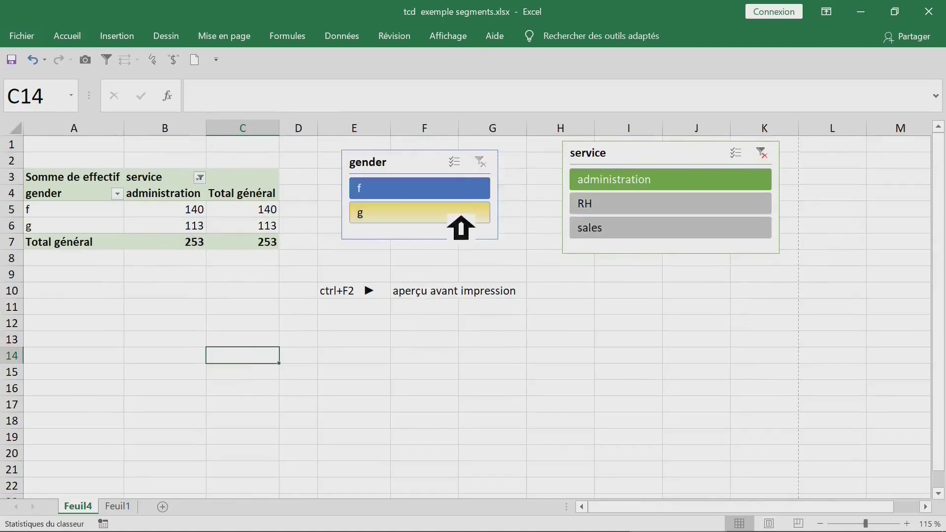
left_click(461, 215)
left_click(492, 162)
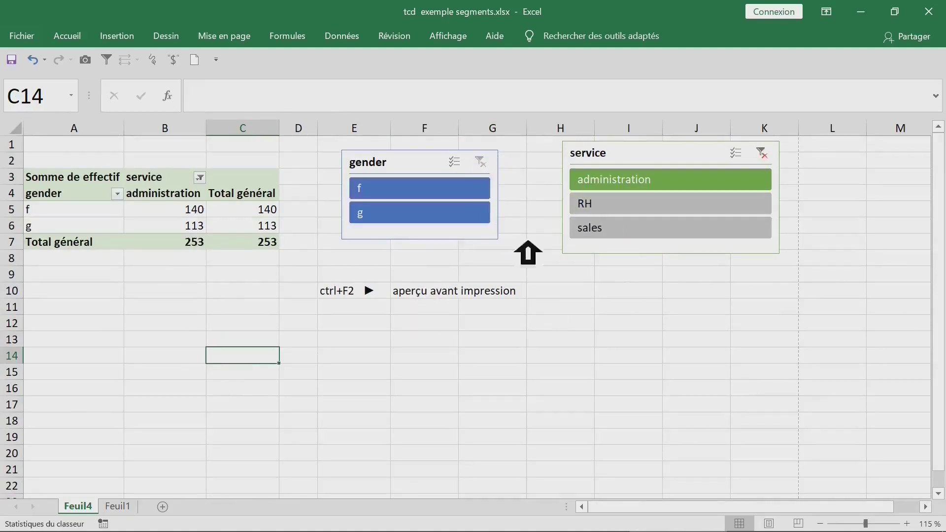
Step: Filter the pivot table to the RH service, and switch the service selection to administration and RH together
left_click(687, 210)
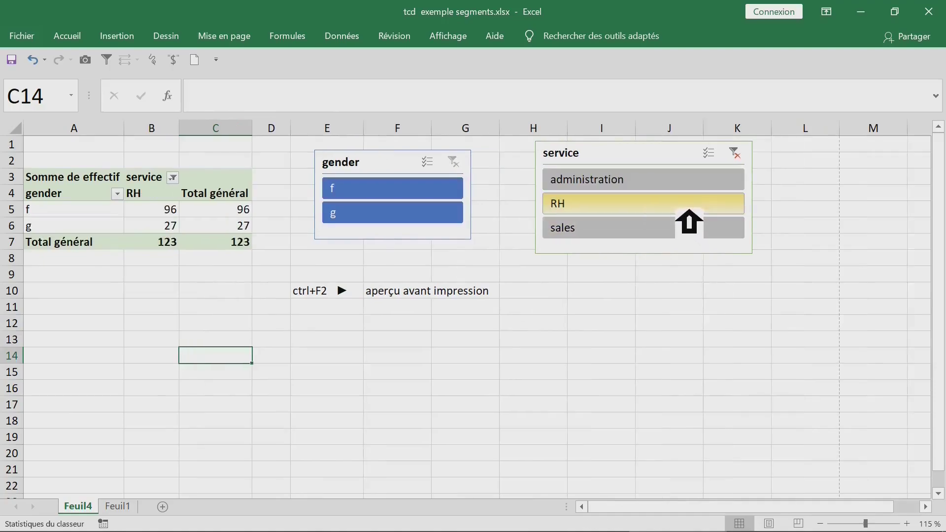
left_click(680, 181)
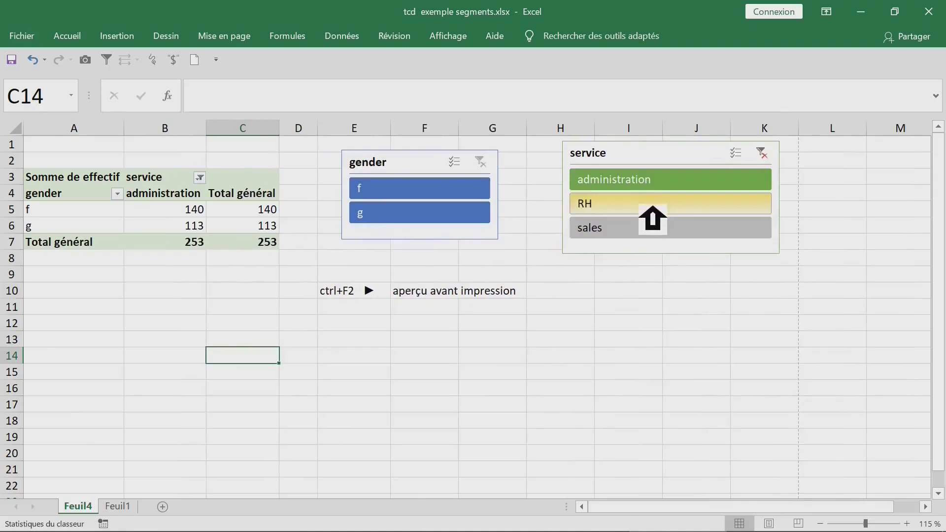
left_click(653, 210, "shift")
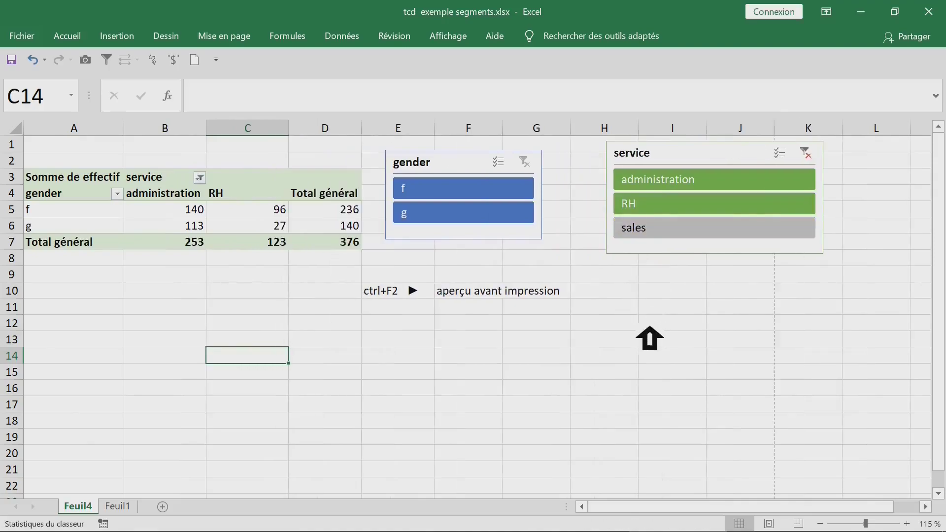
left_click(663, 308)
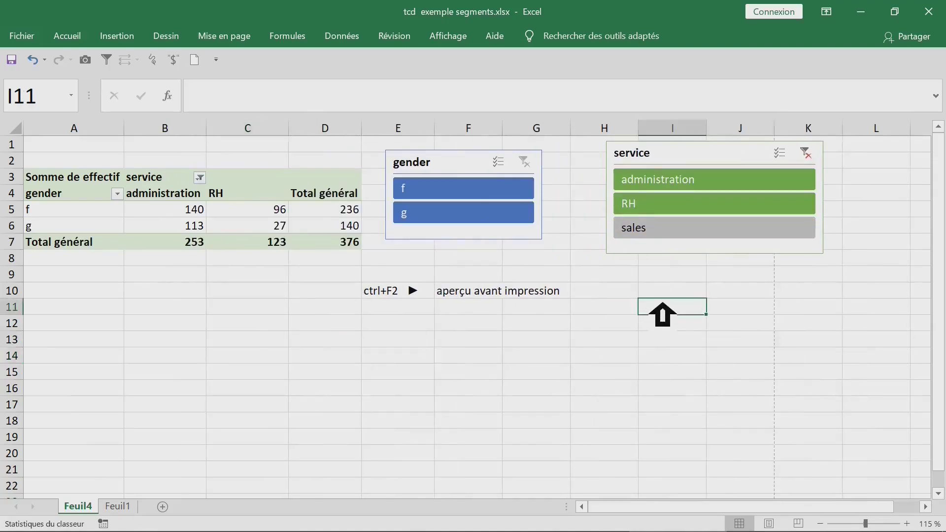
Step: Replace the note in row 10 with "ctrl pour sélectionner plusieurs variables" starting in C10, and narrow column C
left_click(402, 292)
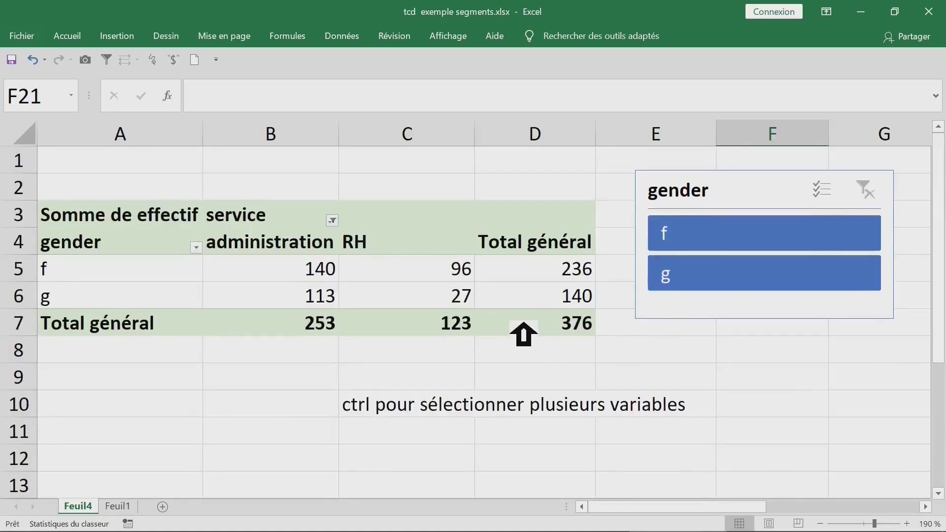
left_click(334, 385)
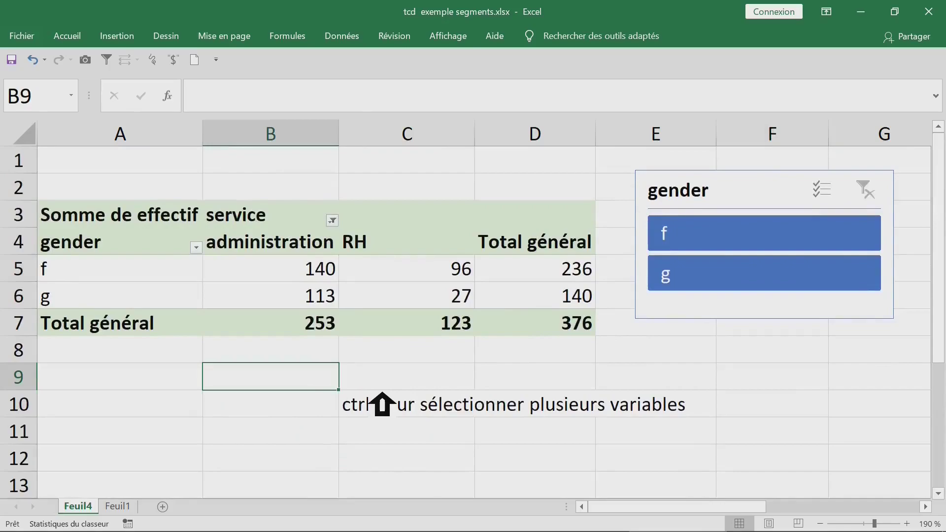
left_click(433, 141)
left_click_drag(493, 153, 441, 154)
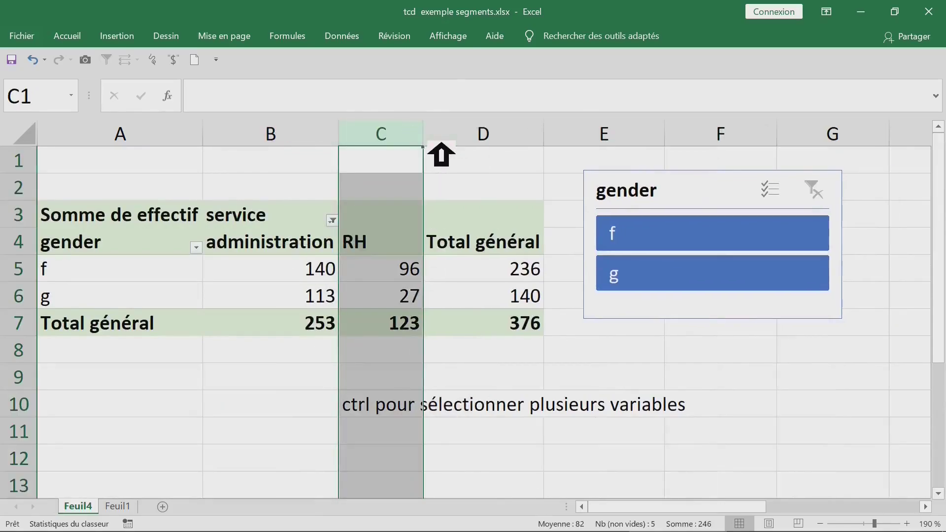
left_click(250, 380)
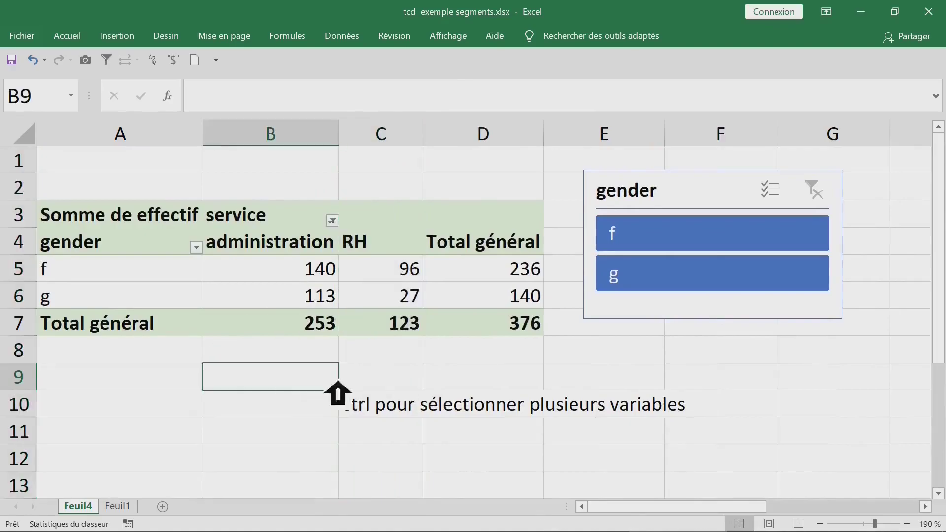
Step: Filter the service slicer to RH alone and sales alone, and extend the sales selection to include RH
scroll(398, 395, "down", 4)
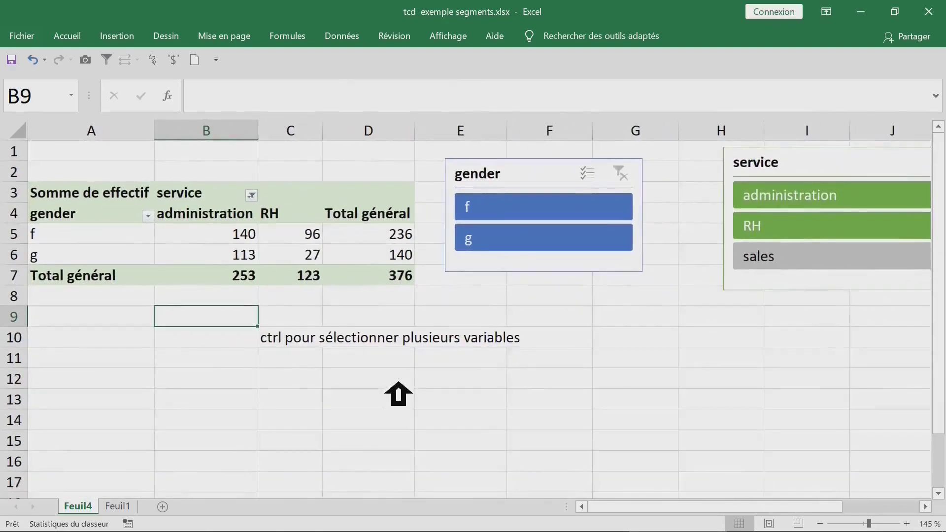
left_click(733, 220)
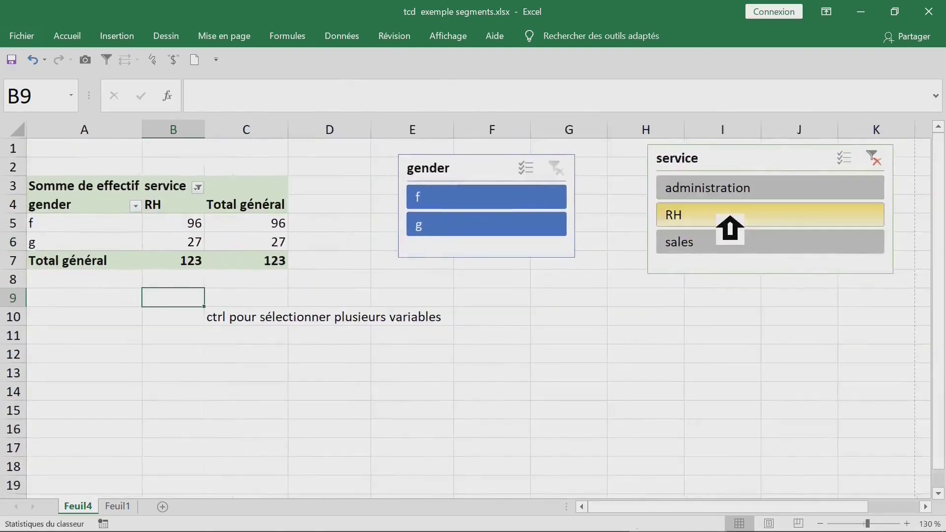
left_click(579, 362)
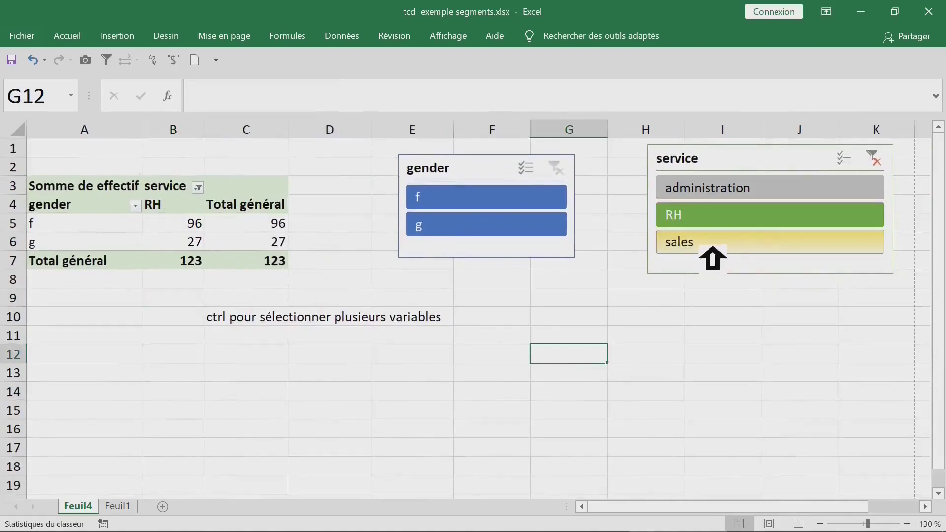
left_click(715, 246)
left_click(503, 355)
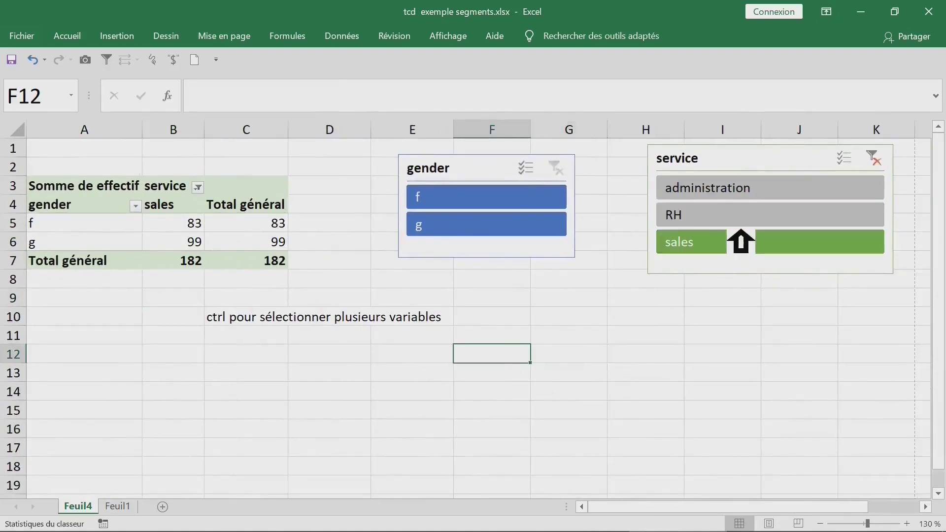
left_click(723, 219, "ctrl")
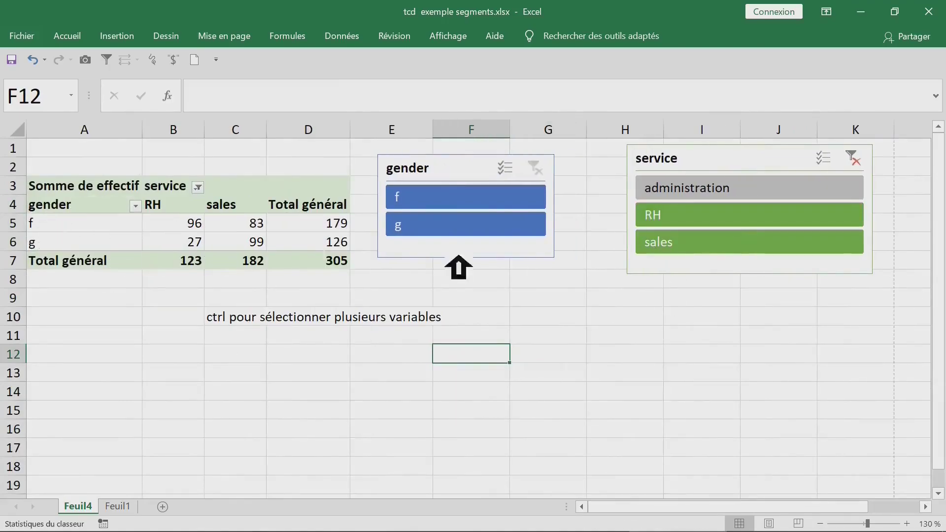
Step: Filter the pivot table to the non-adjacent services administration and sales with the service slicer
left_click(705, 217)
left_click(733, 195)
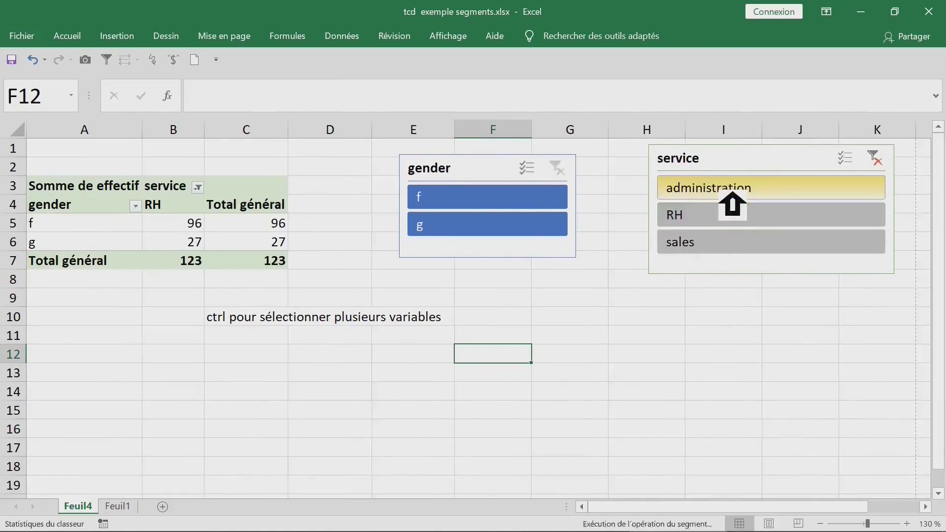
left_click(753, 244, "ctrl")
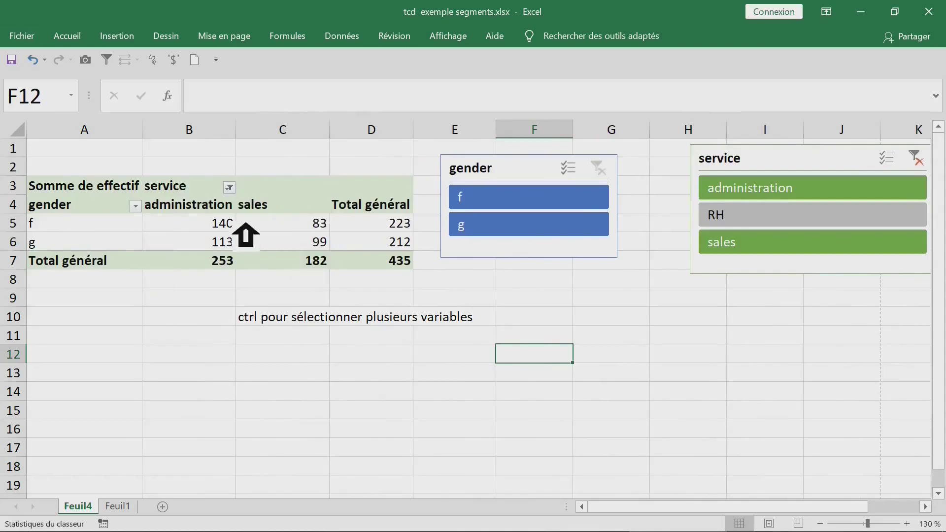
left_click(212, 204)
left_click(294, 203)
left_click(231, 358)
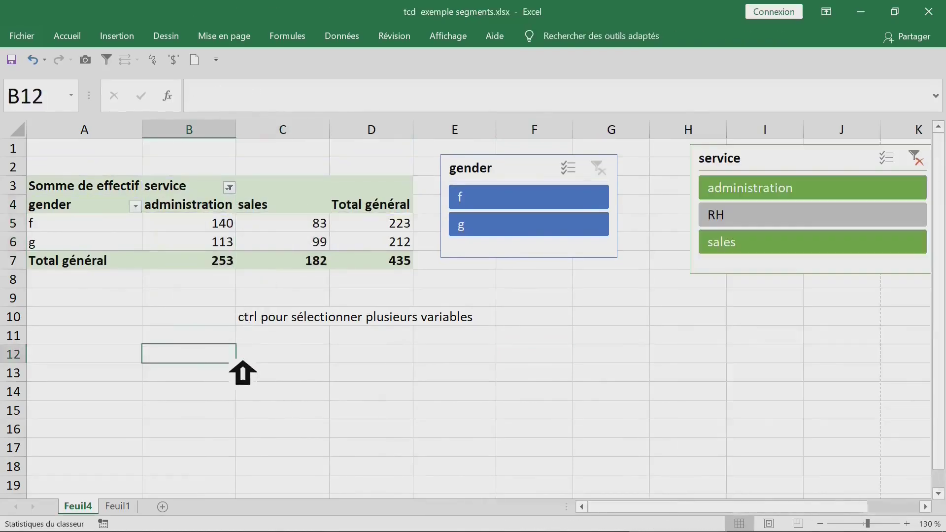
left_click(493, 359)
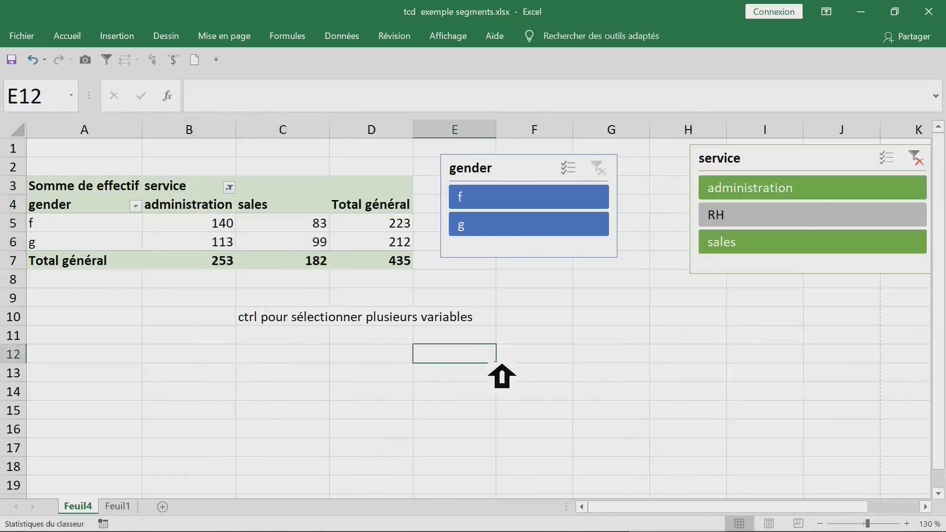